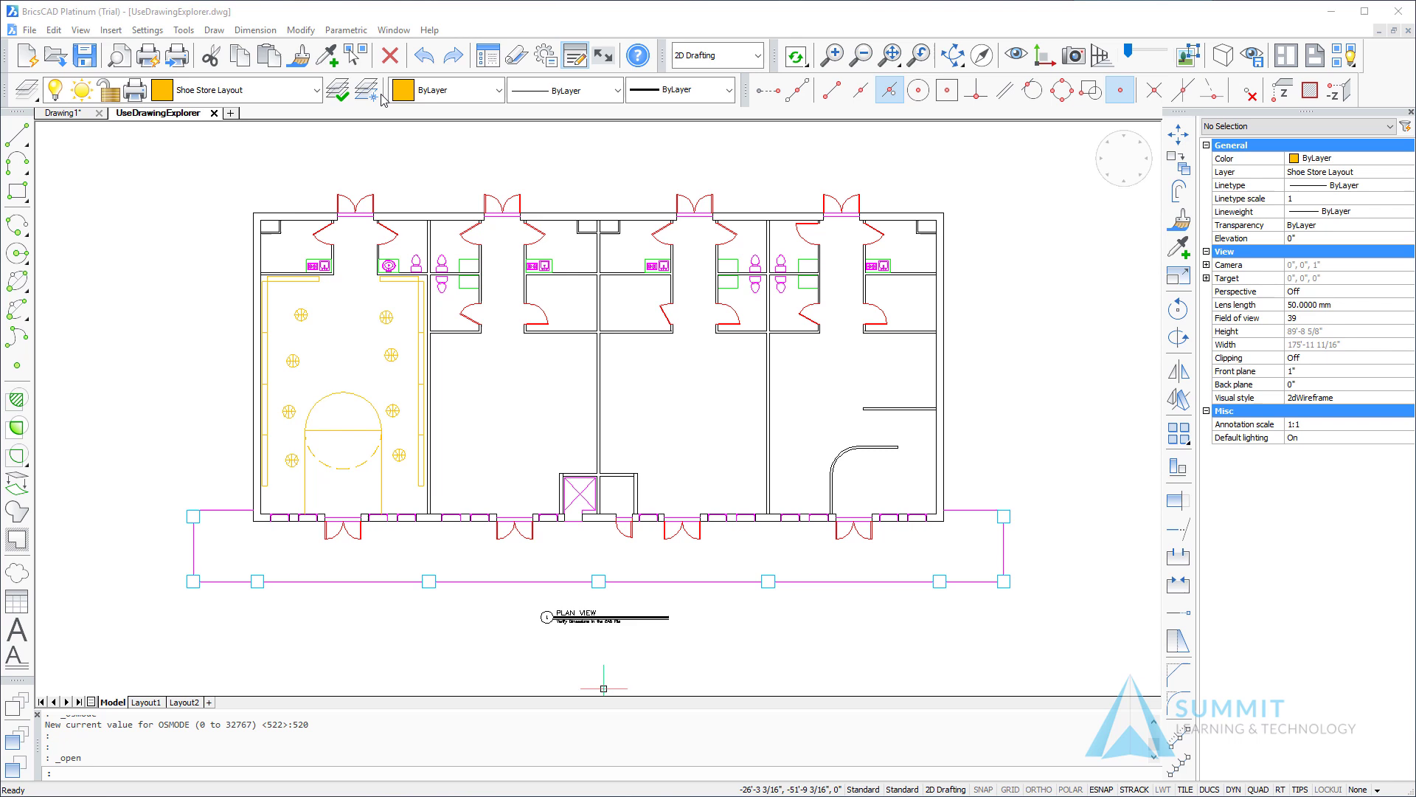
Open the Drawing Explorer and list the blocks of the open UseDrawingExplorer.dwg drawing.
{"action": "left_click", "coordinate": [486, 57]}
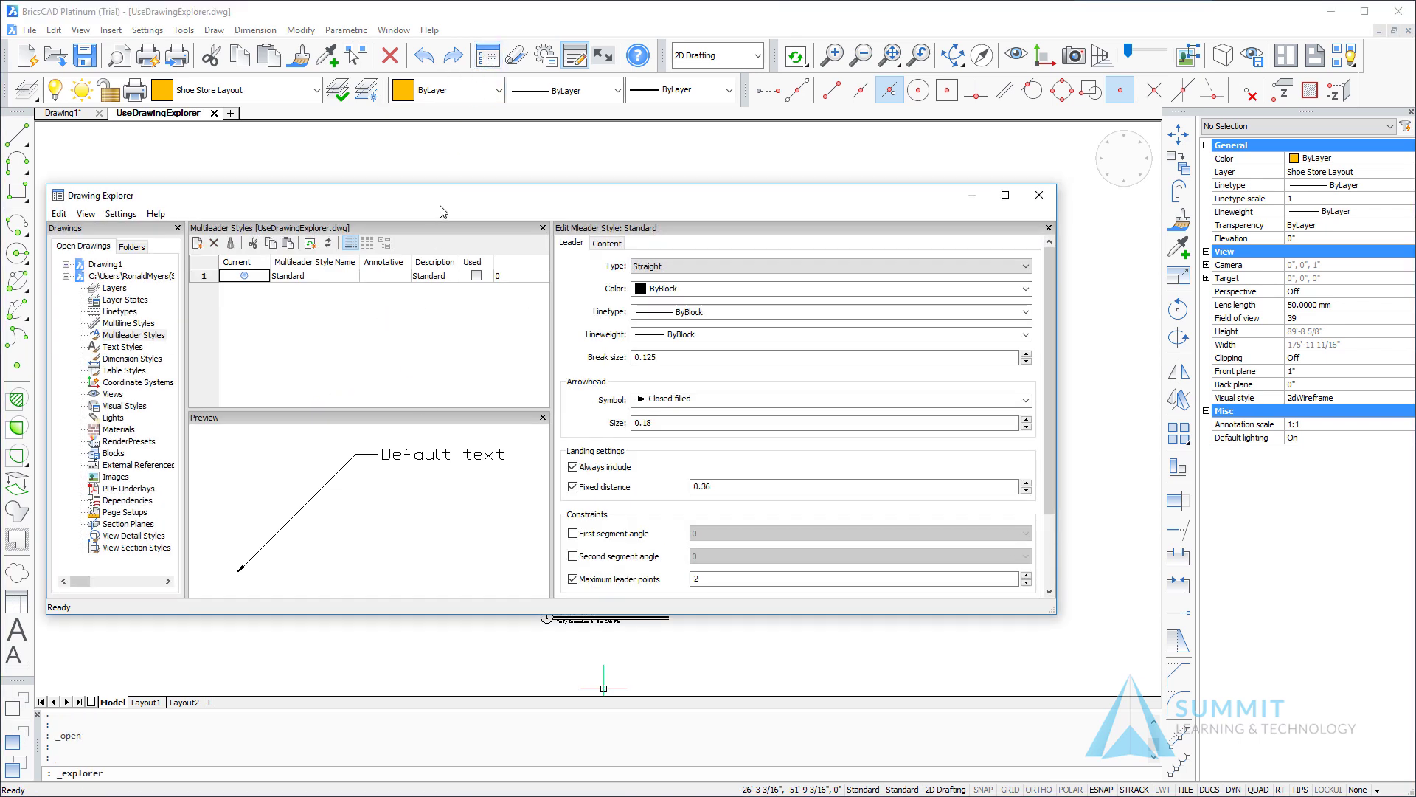
{"action": "left_click_drag", "start_coordinate": [446, 195], "coordinate": [589, 197]}
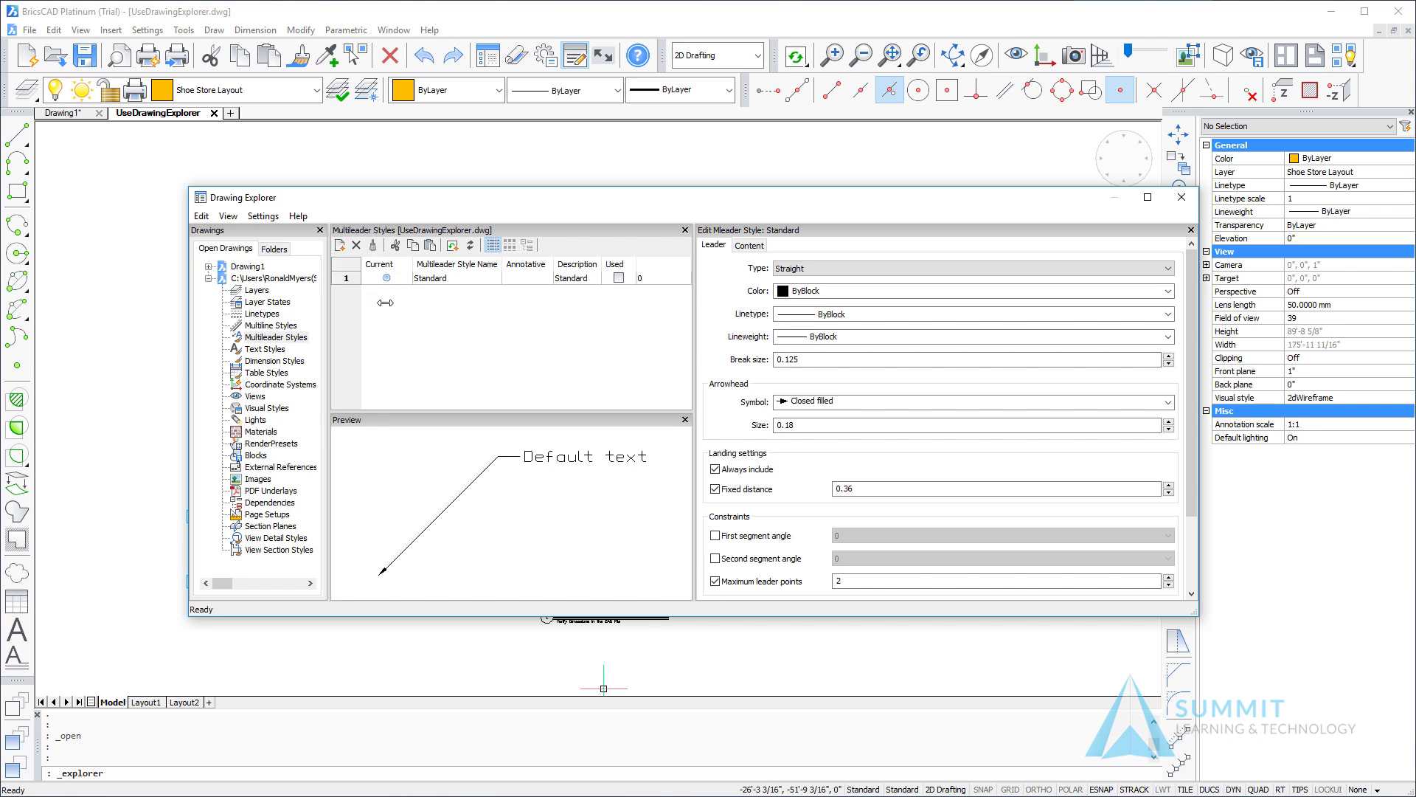
{"action": "left_click_drag", "start_coordinate": [329, 302], "coordinate": [383, 303]}
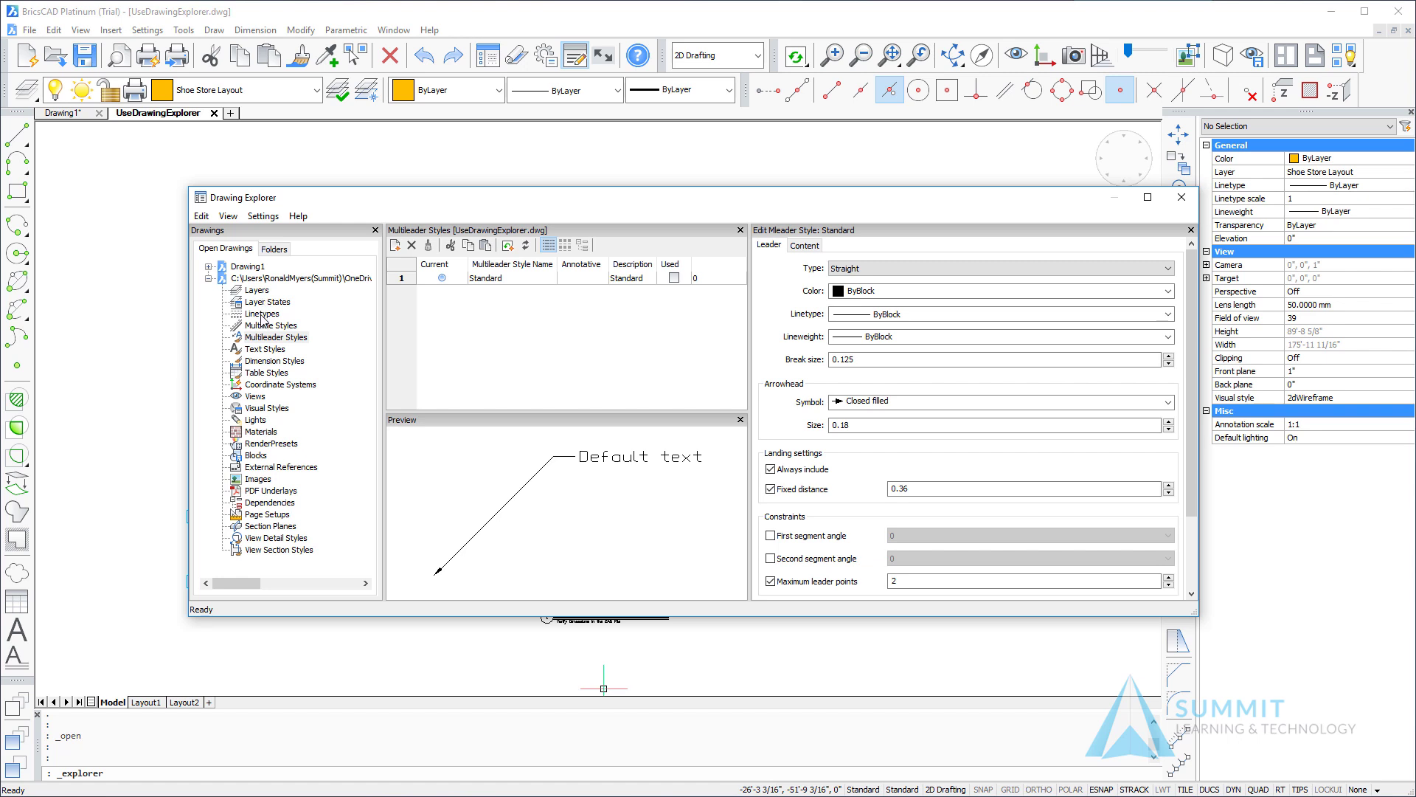
{"action": "left_click", "coordinate": [256, 456]}
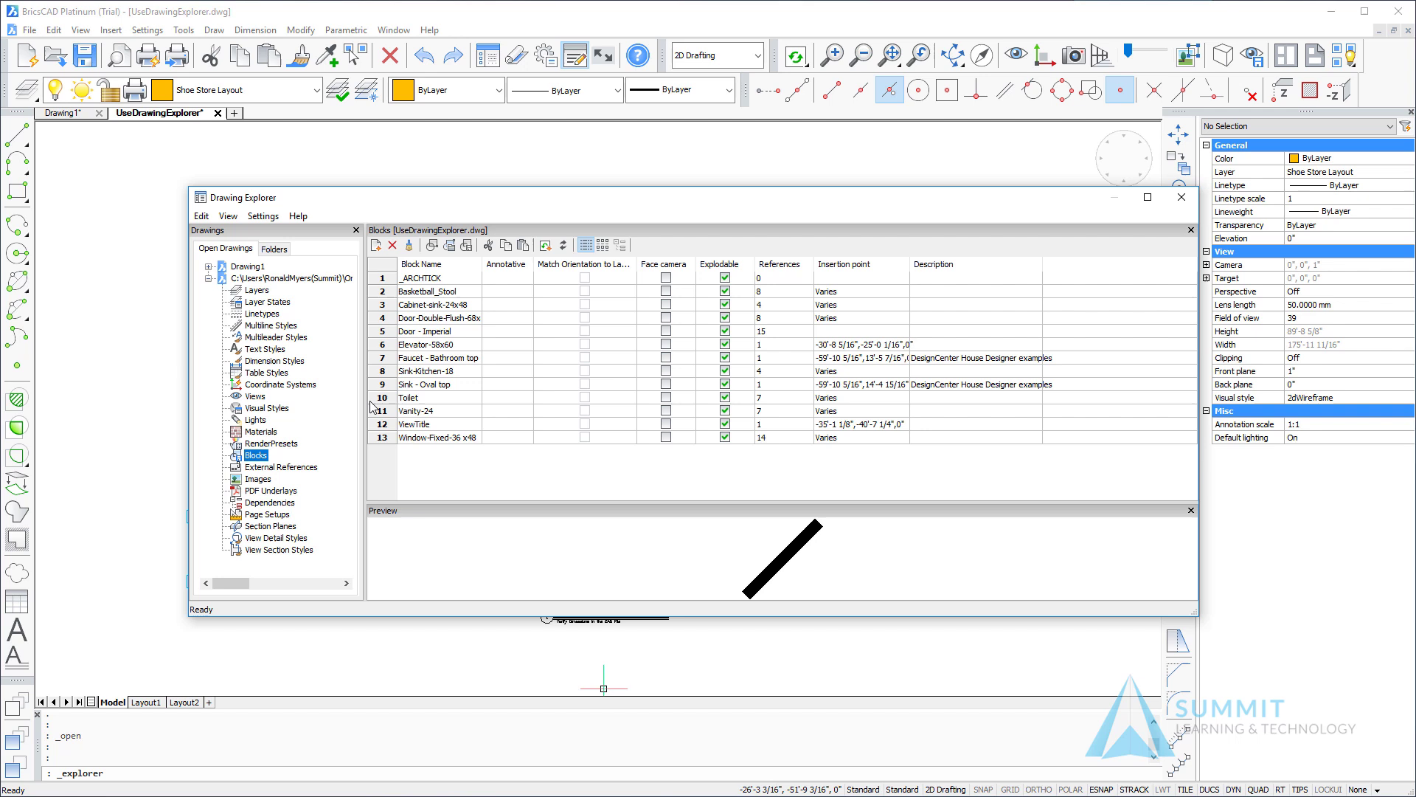
Add the Learning BricsCAD folder to the Drawing Explorer as a local folder.
{"action": "left_click", "coordinate": [275, 250]}
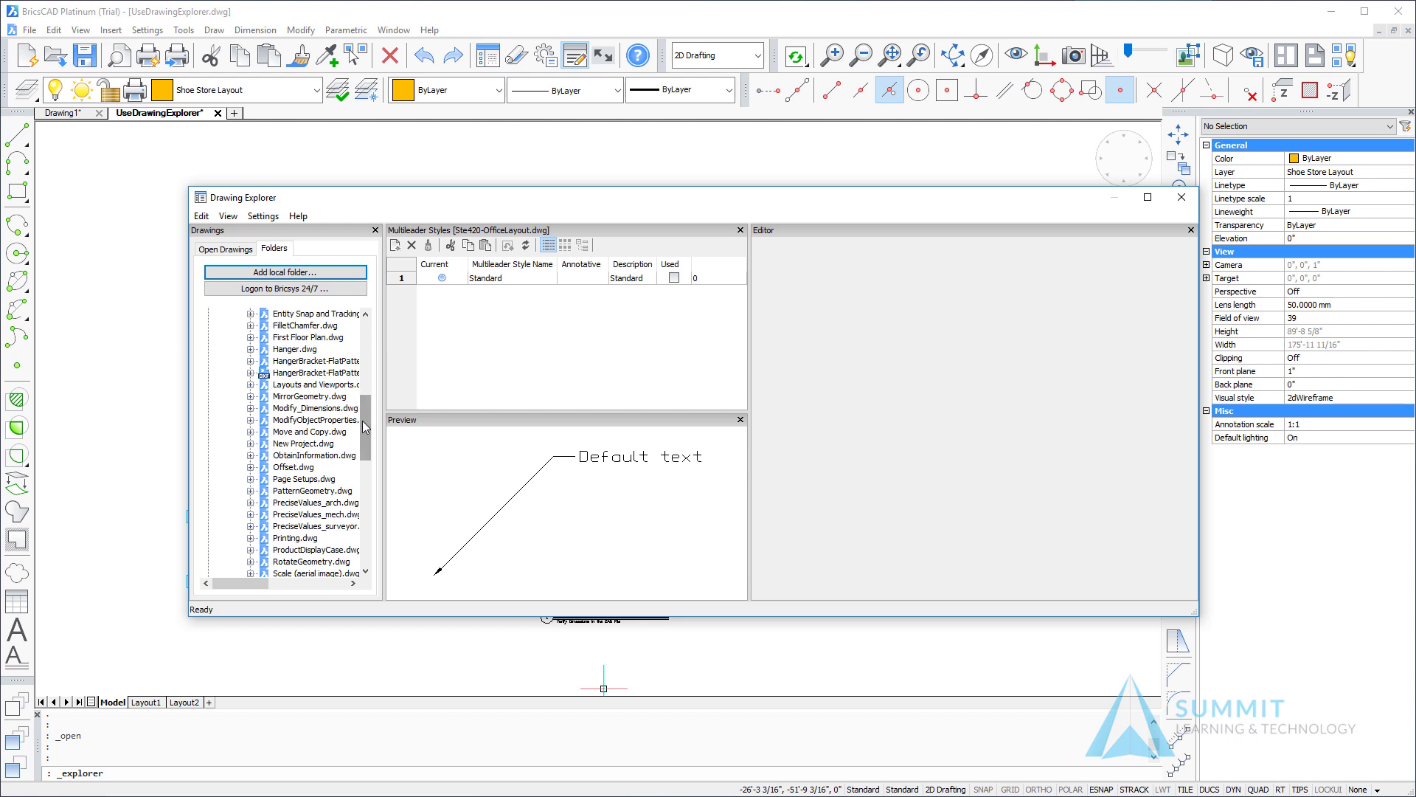
{"action": "scroll", "coordinate": [362, 420], "scroll_direction": "up", "scroll_amount": 2}
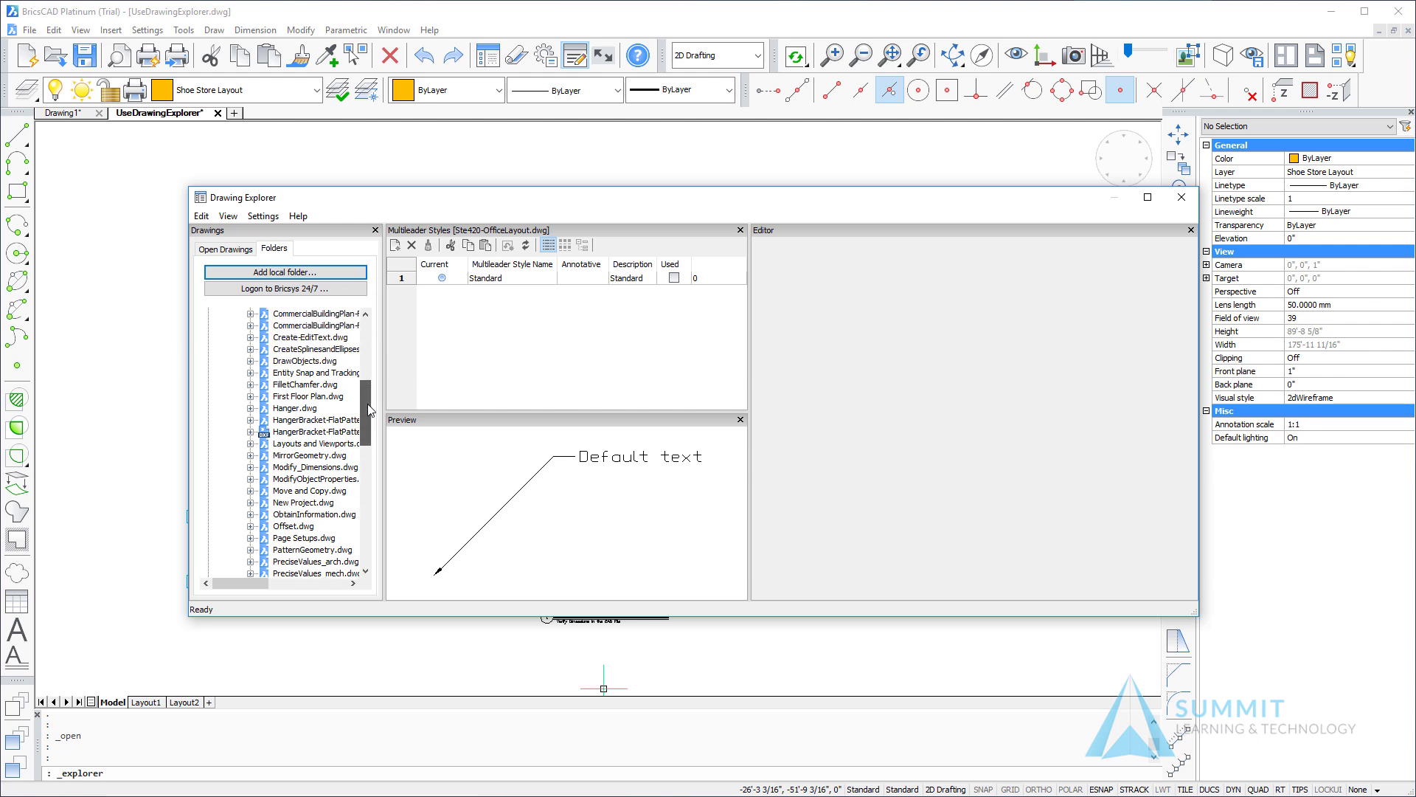
{"action": "left_click", "coordinate": [298, 273]}
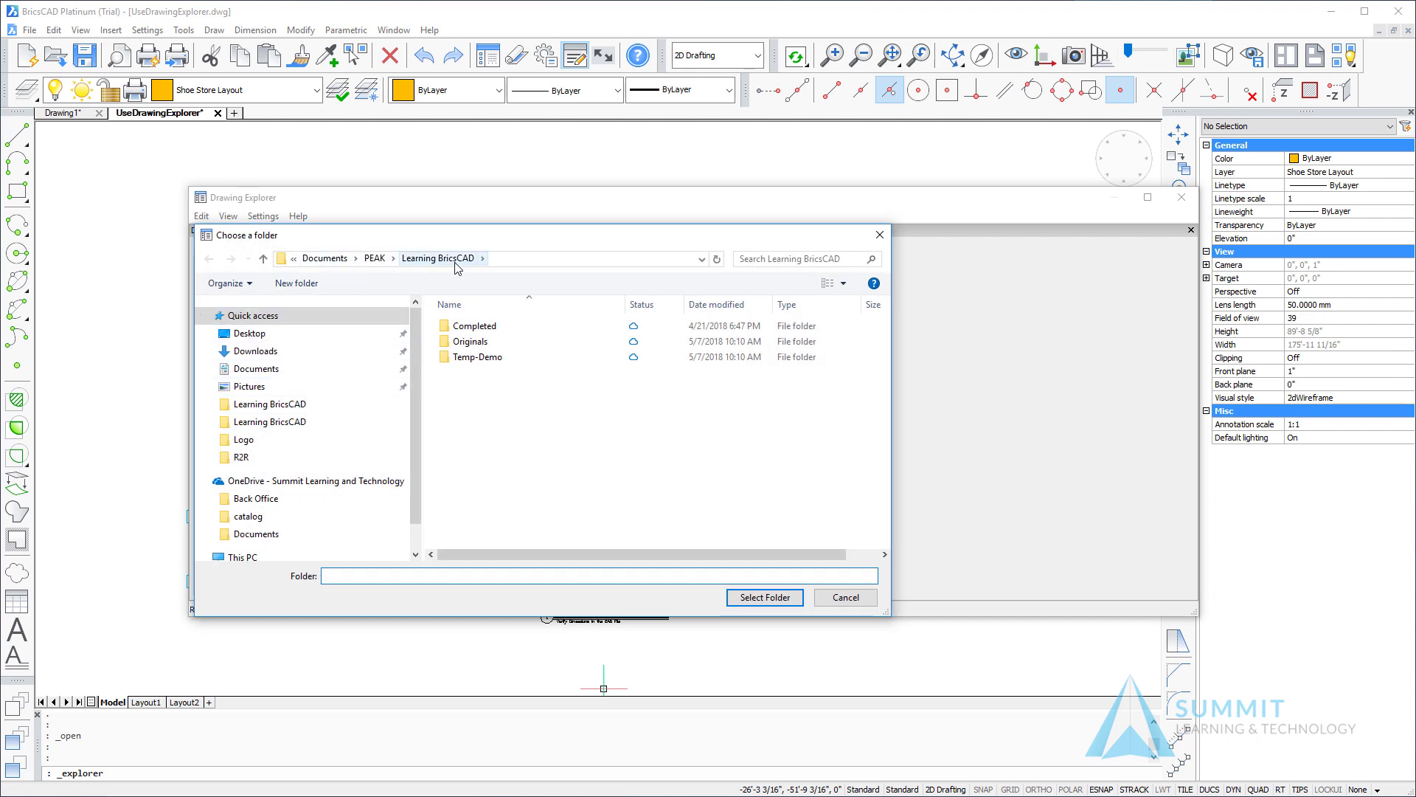
{"action": "left_click", "coordinate": [767, 602]}
Find Ste420-OfficeLayout.dwg in the added local folder, expand its contents and list its blocks.
{"action": "scroll", "coordinate": [352, 458], "scroll_direction": "down", "scroll_amount": 4}
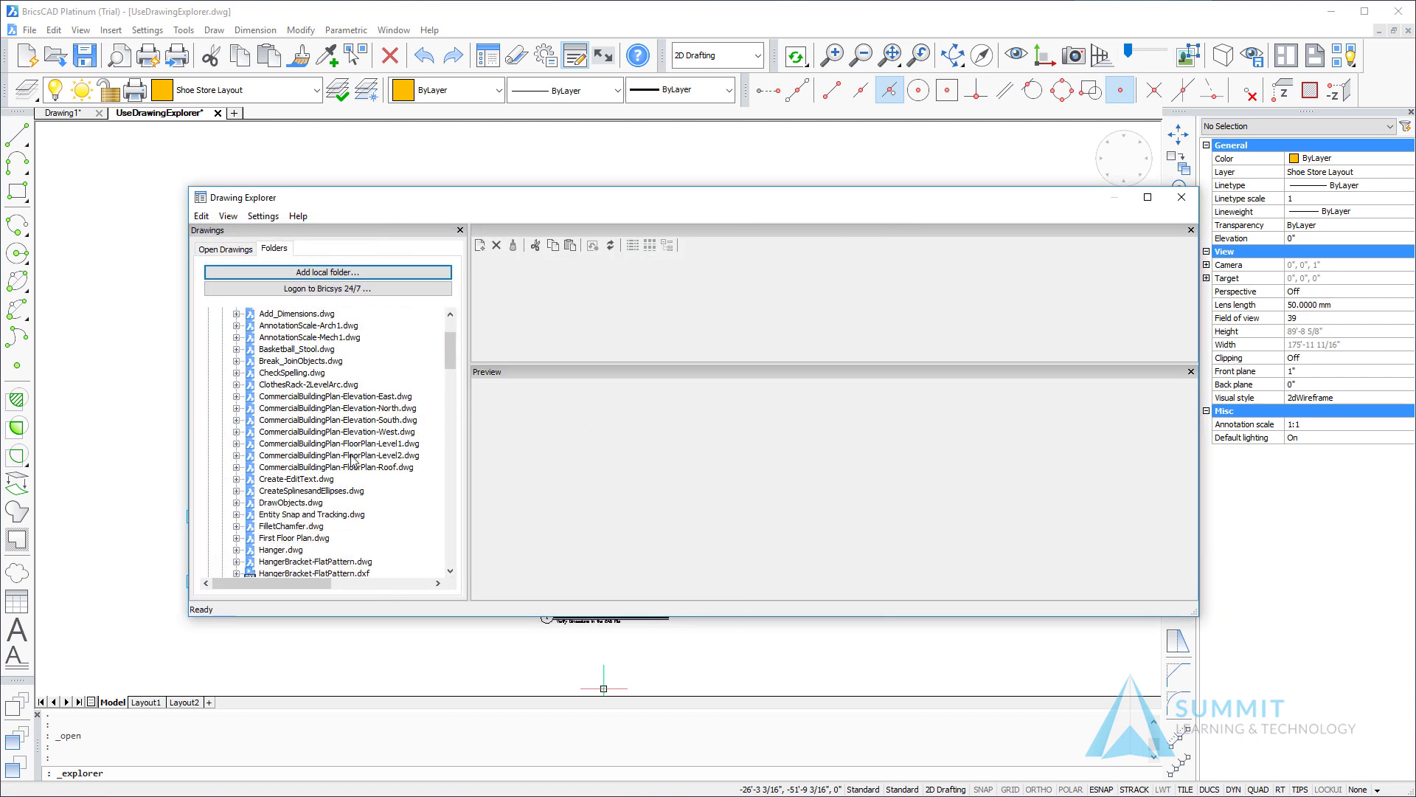
{"action": "scroll", "coordinate": [350, 461], "scroll_direction": "down", "scroll_amount": 6}
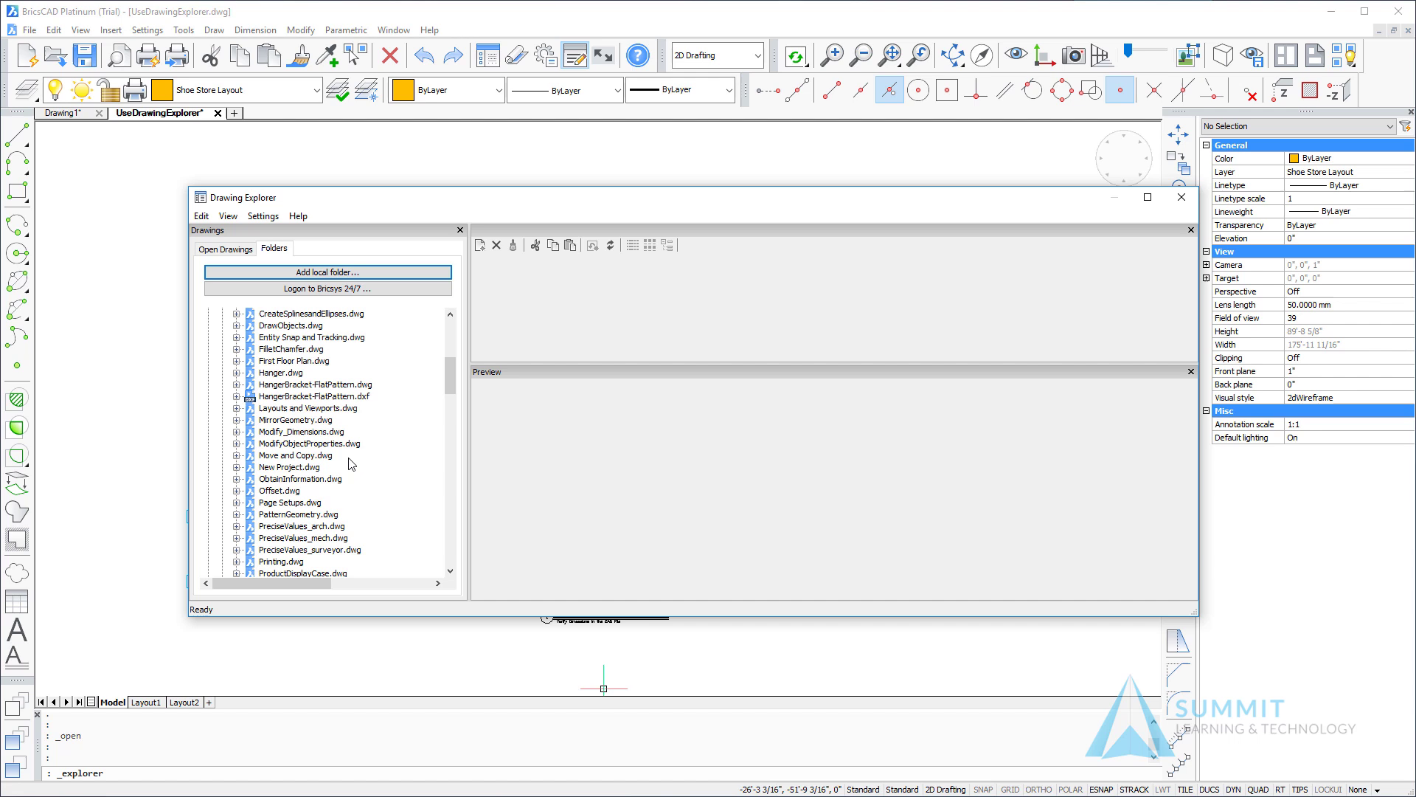
{"action": "left_click", "coordinate": [316, 526]}
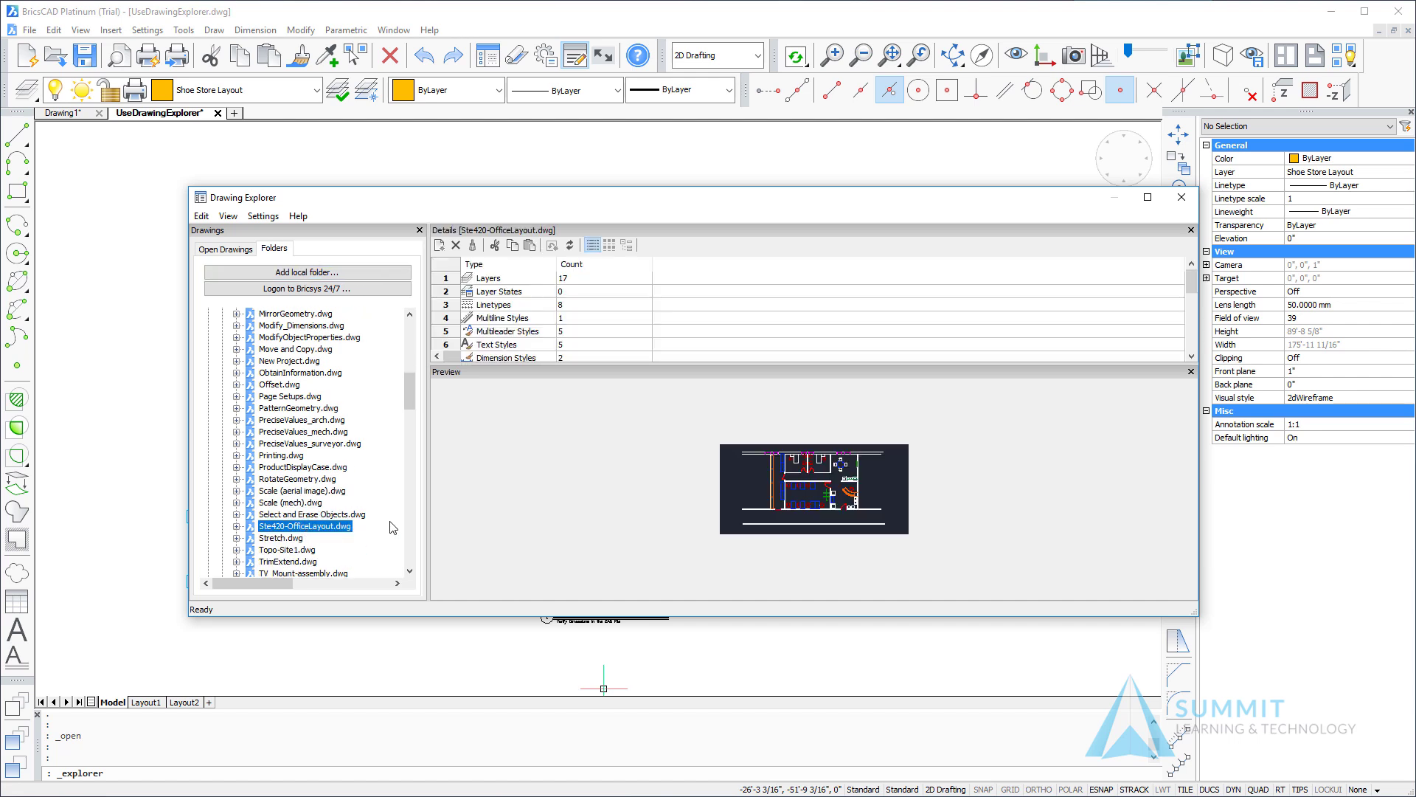
{"action": "left_click_drag", "start_coordinate": [578, 363], "coordinate": [565, 450]}
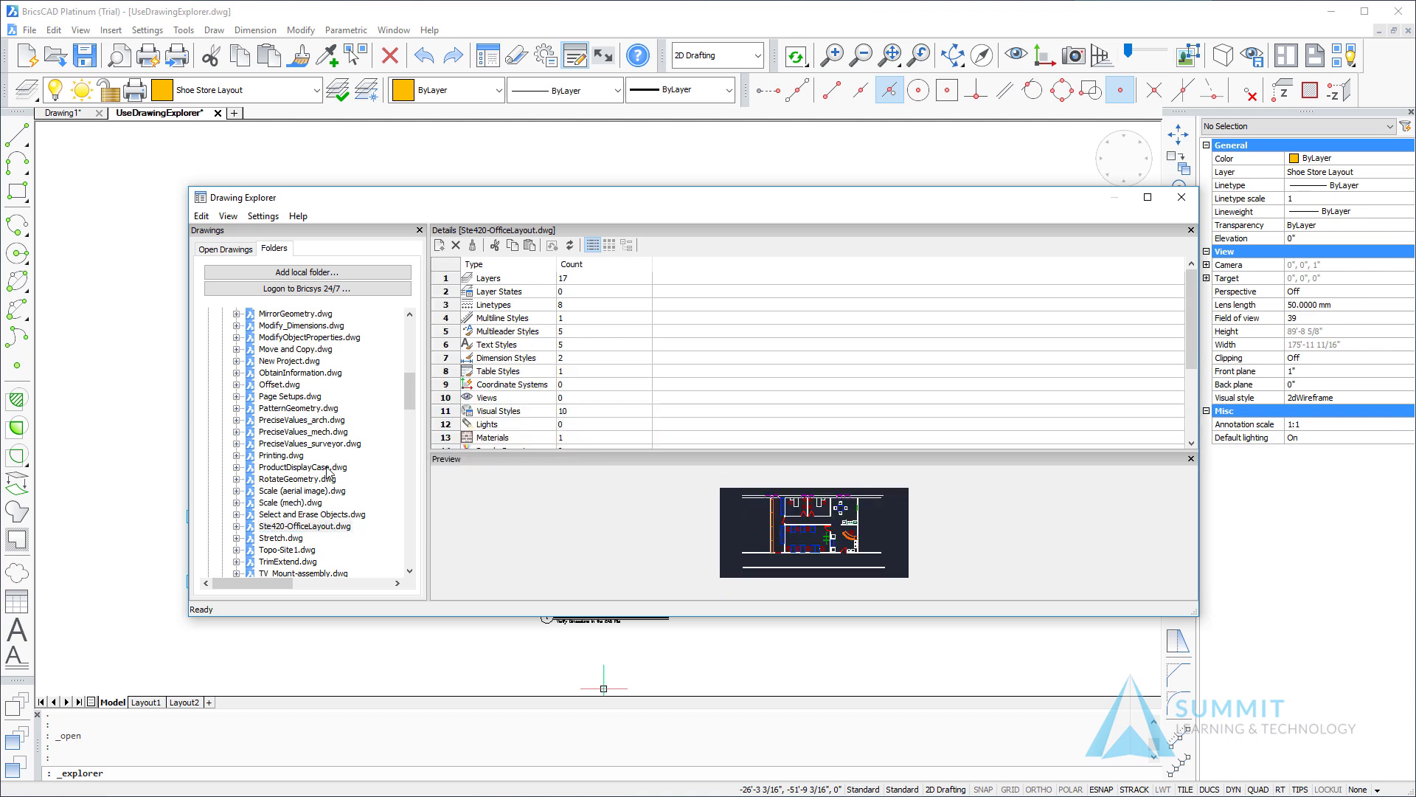
{"action": "left_click", "coordinate": [237, 525]}
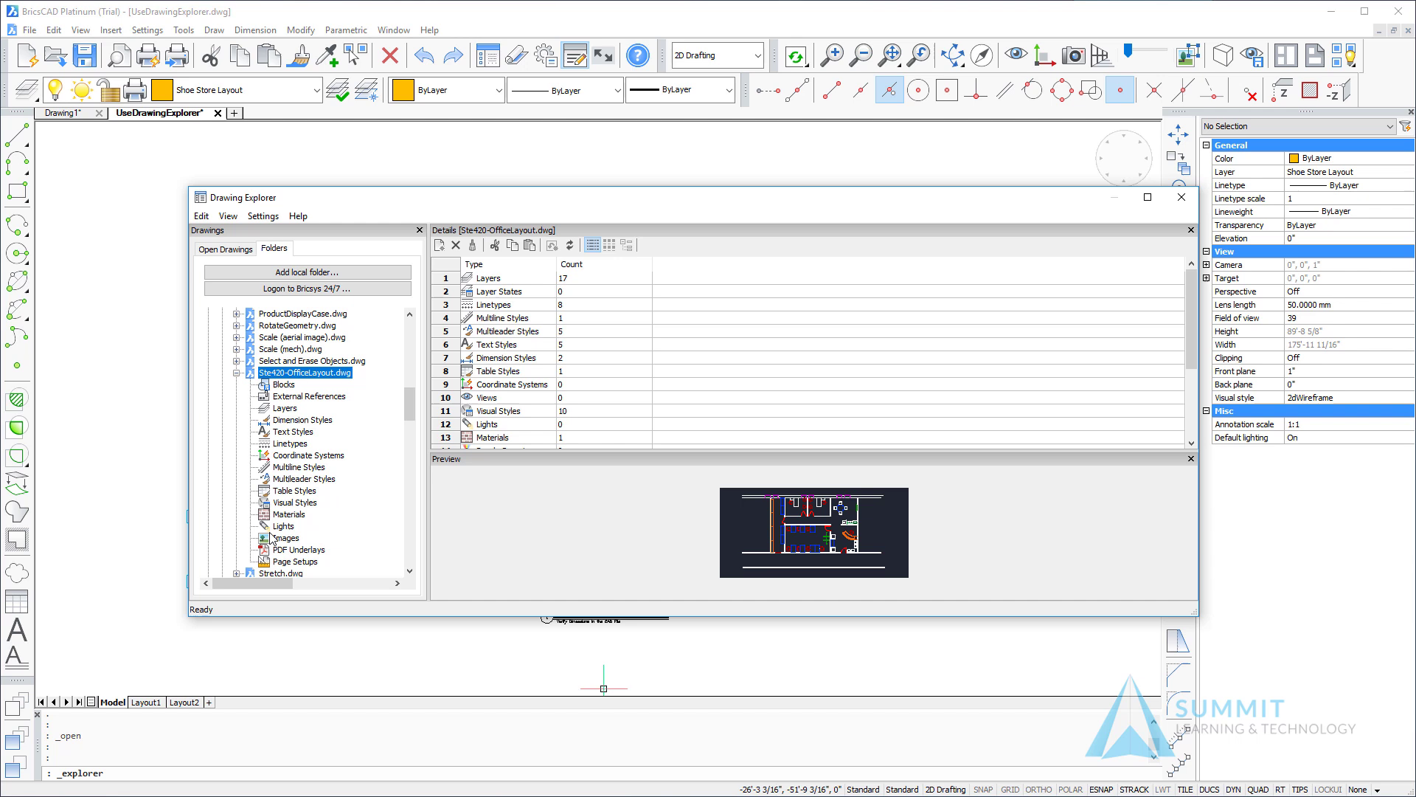
{"action": "left_click", "coordinate": [285, 384]}
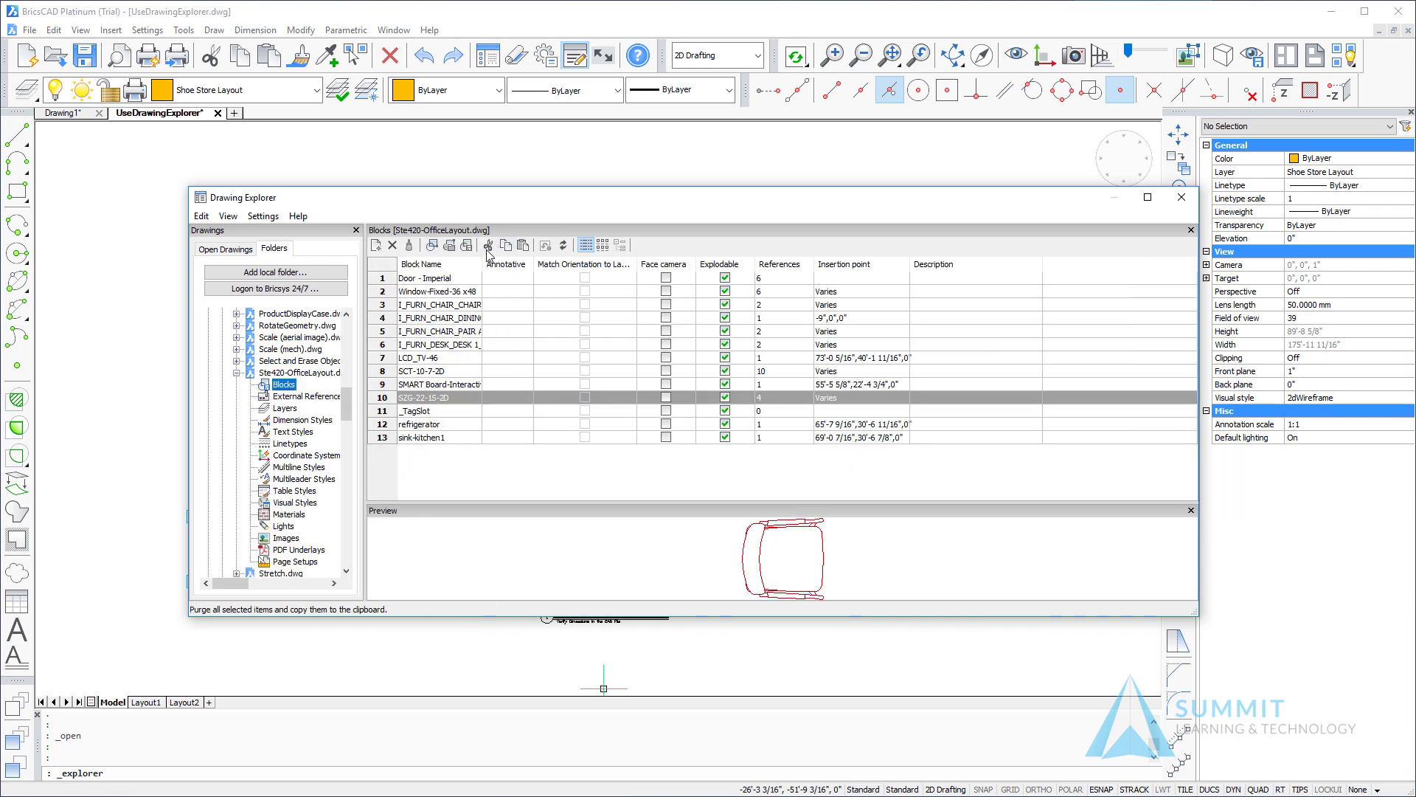
Insert the LCD_TV-46 block from Ste420-OfficeLayout.dwg against the right-hand wall of the second unit's large room.
{"action": "left_click", "coordinate": [433, 358]}
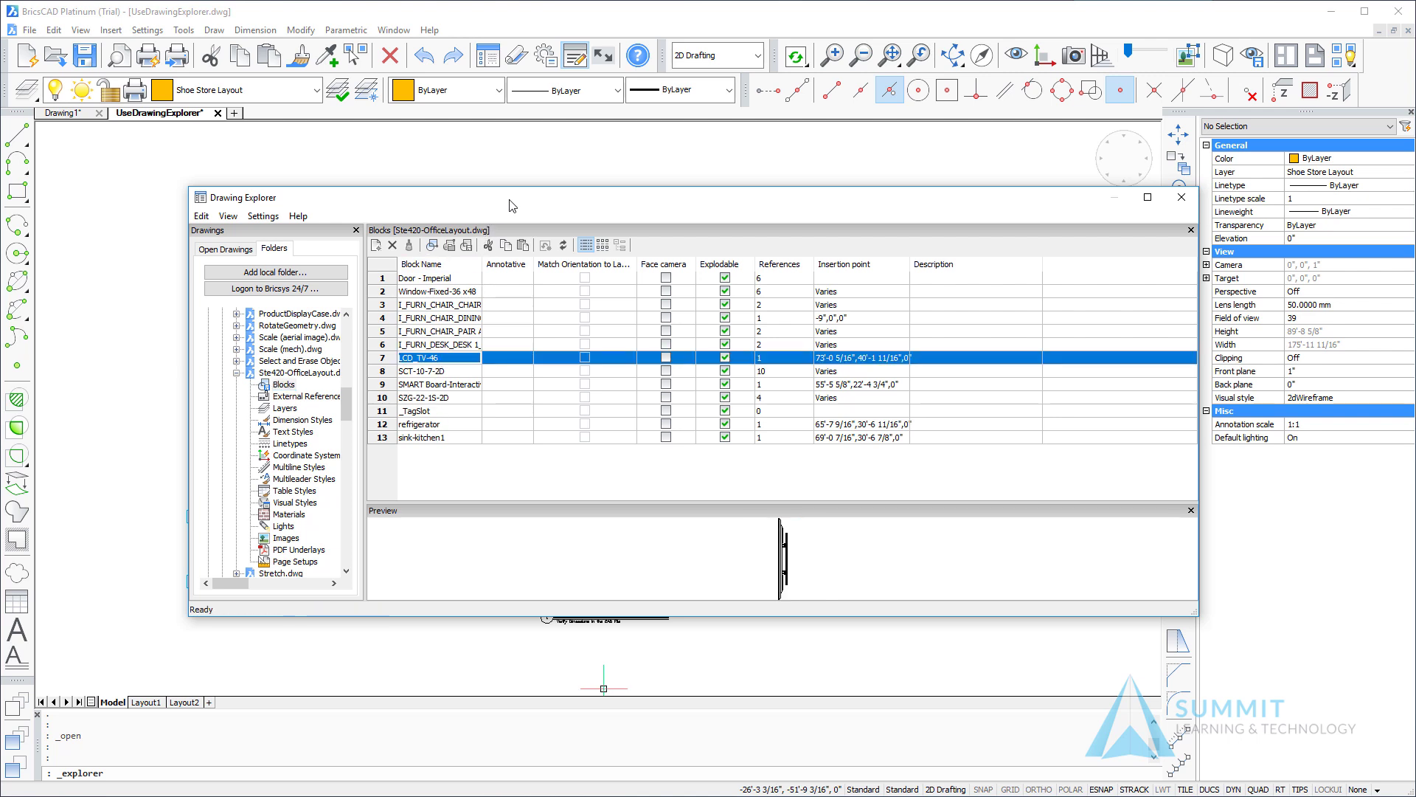
{"action": "mouse_move", "coordinate": [512, 205]}
{"action": "left_mouse_down"}
{"action": "mouse_move", "coordinate": [487, 235]}
{"action": "mouse_move", "coordinate": [432, 236]}
{"action": "left_mouse_up"}
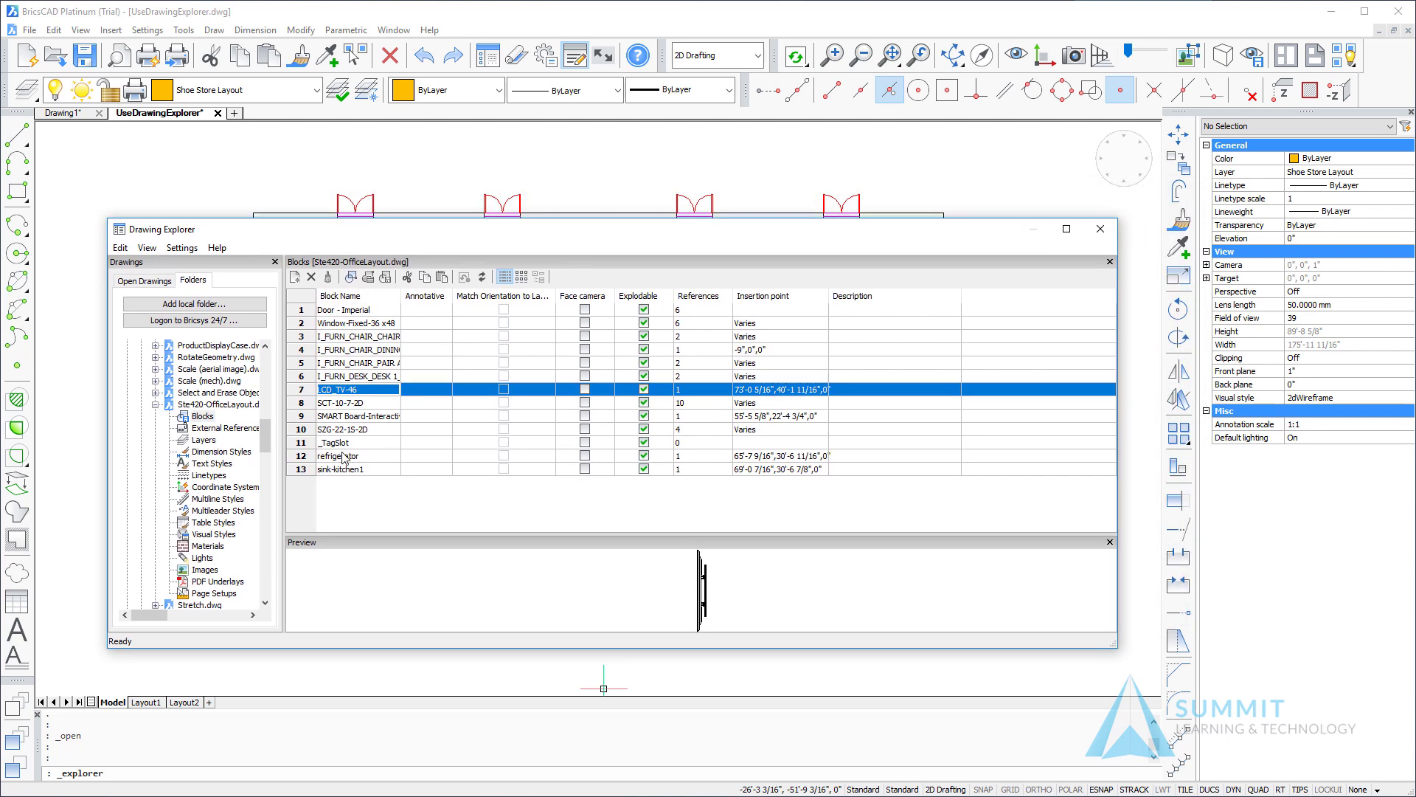
{"action": "right_click", "coordinate": [341, 394]}
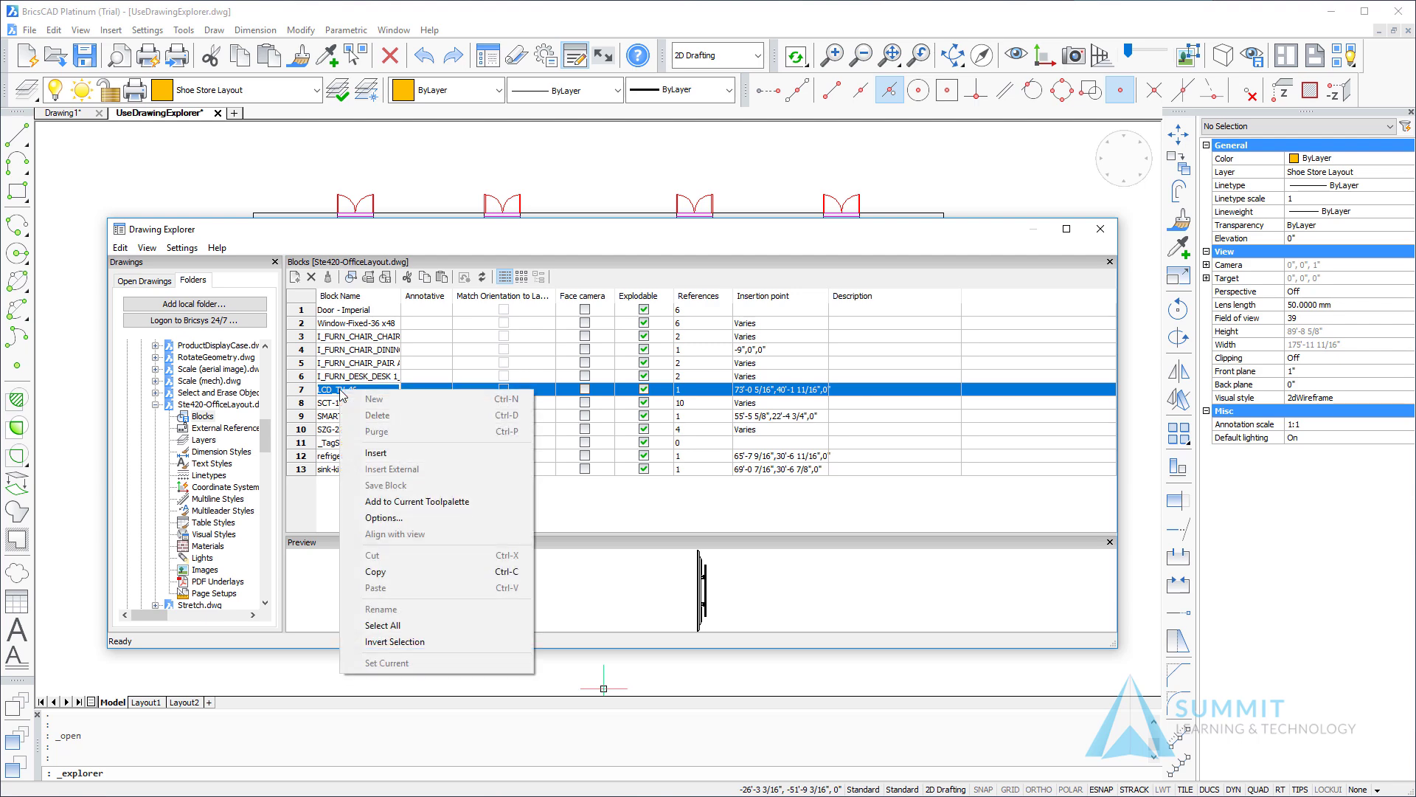
{"action": "left_click", "coordinate": [375, 453]}
{"action": "scroll", "coordinate": [577, 363], "scroll_direction": "up", "scroll_amount": 3}
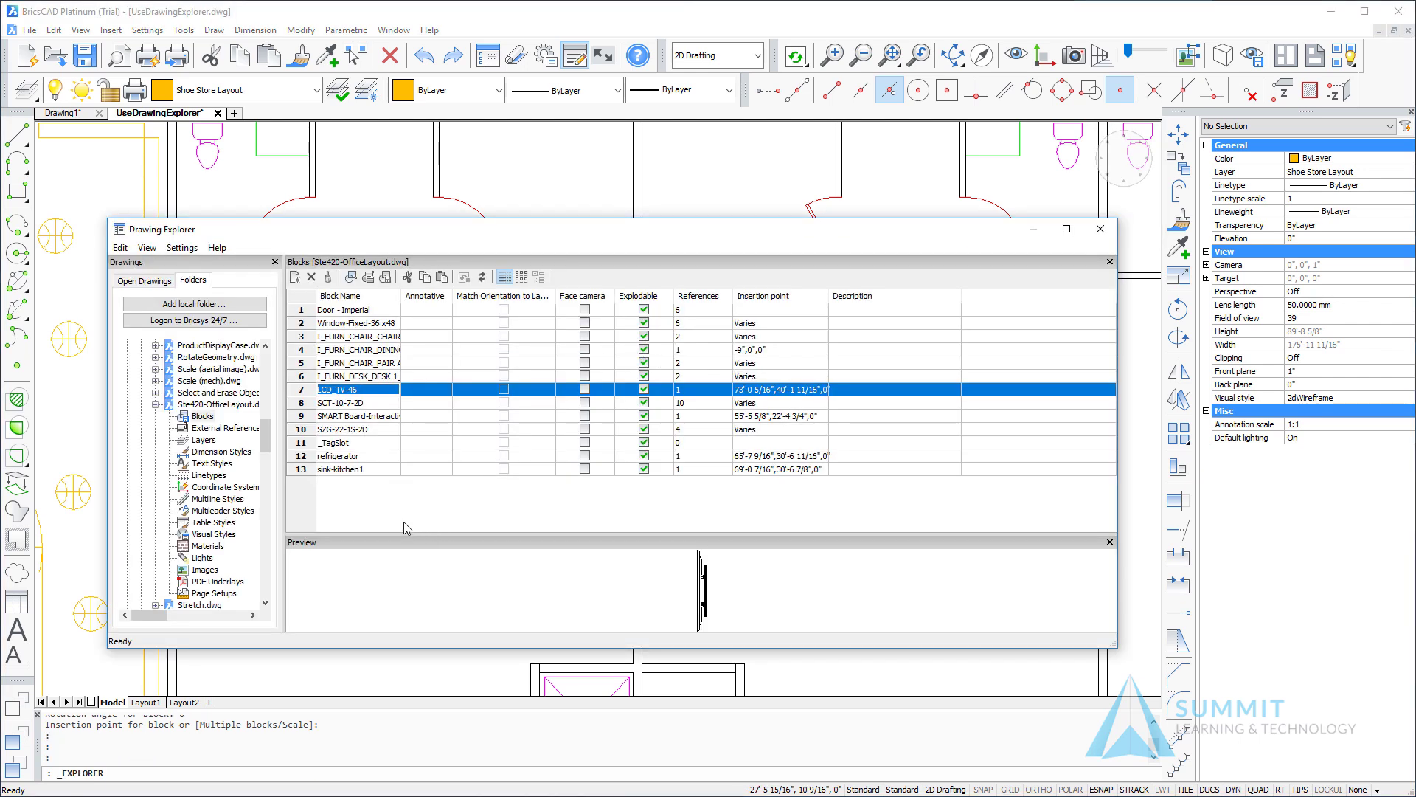
Insert the SZG-22-15-2D chair block from Ste420-OfficeLayout.dwg just to the left of the wall-mounted TV.
{"action": "left_click", "coordinate": [352, 431]}
{"action": "right_click", "coordinate": [353, 431]}
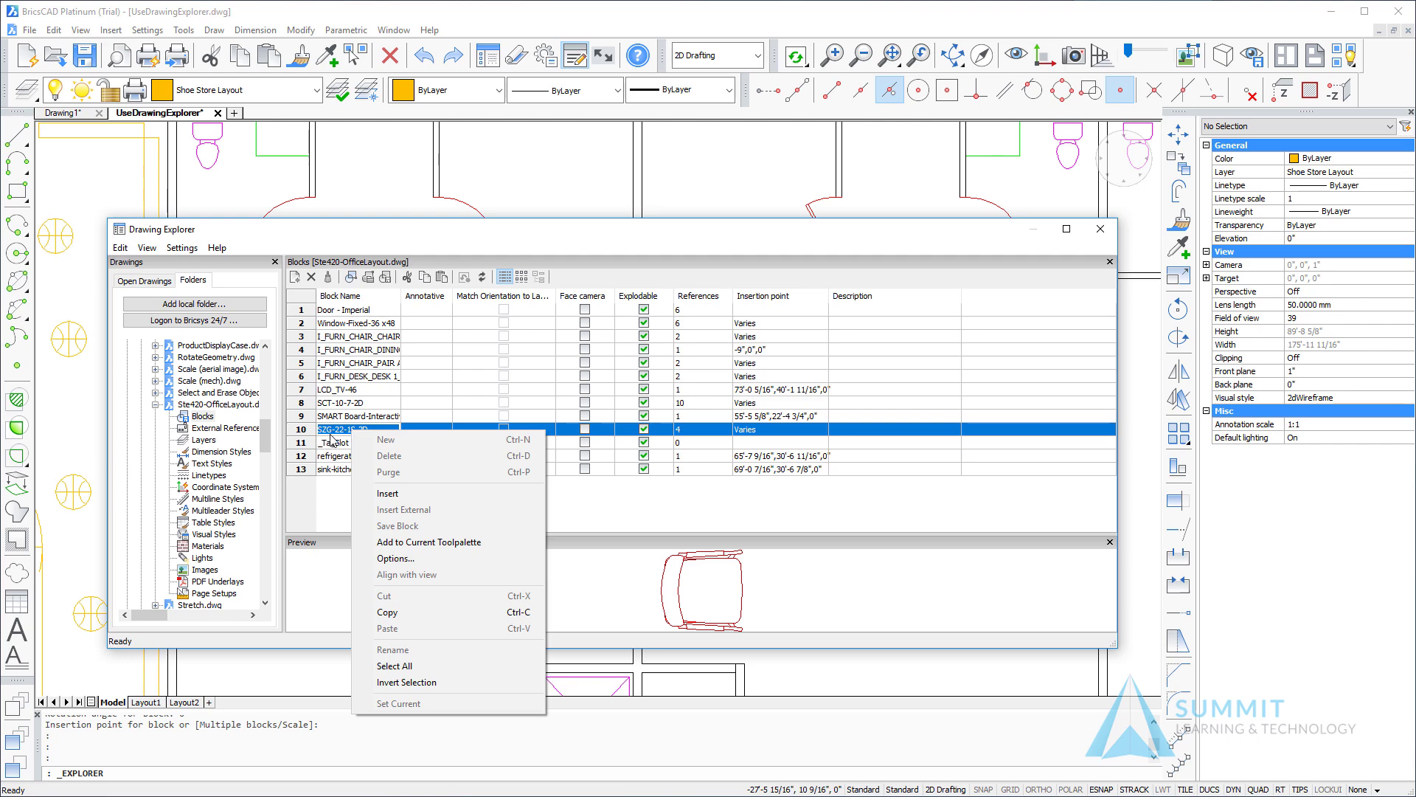
{"action": "left_click", "coordinate": [387, 493]}
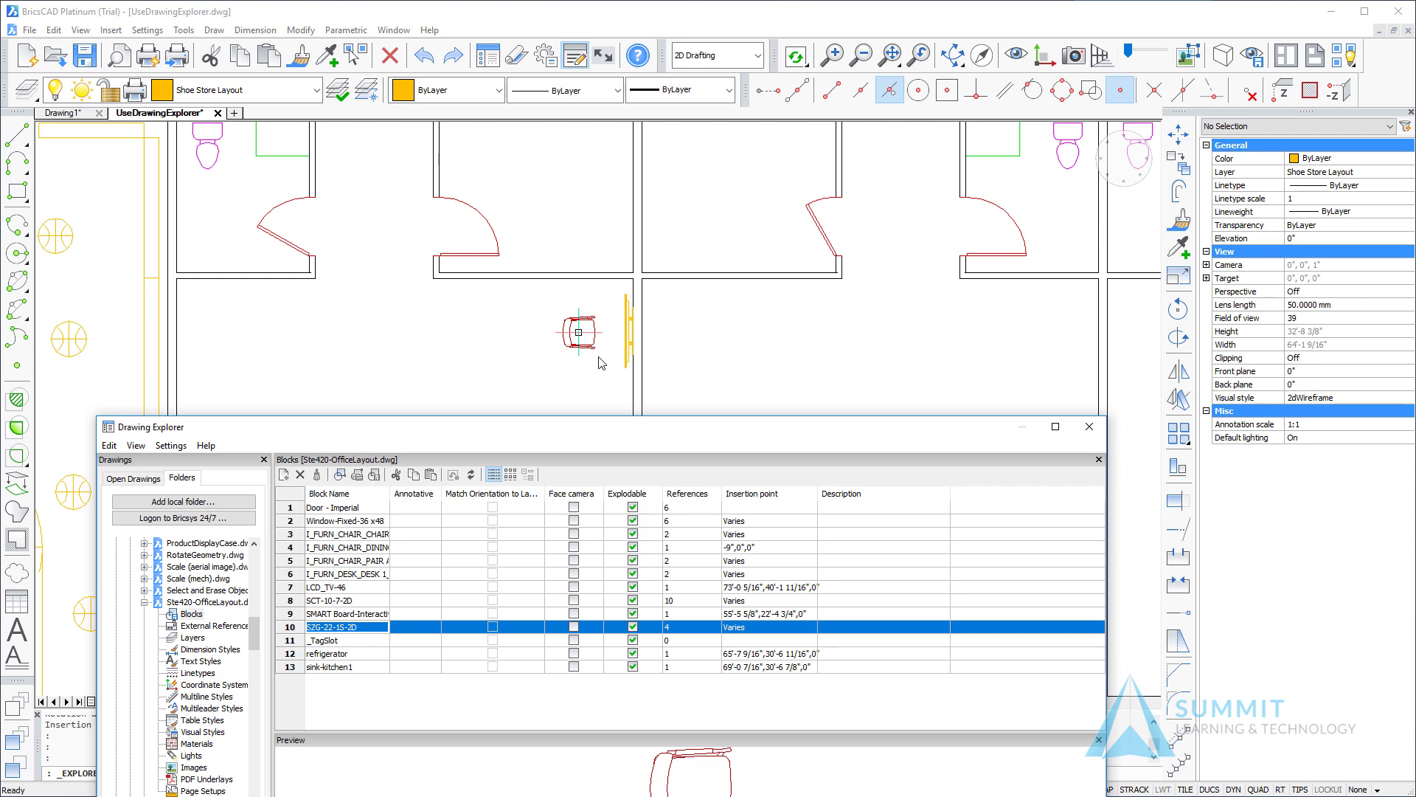
Review the blocks and the multileader styles contained in the open UseDrawingExplorer.dwg drawing.
{"action": "left_click_drag", "start_coordinate": [557, 421], "coordinate": [554, 194]}
{"action": "scroll", "coordinate": [192, 369], "scroll_direction": "up", "scroll_amount": 8}
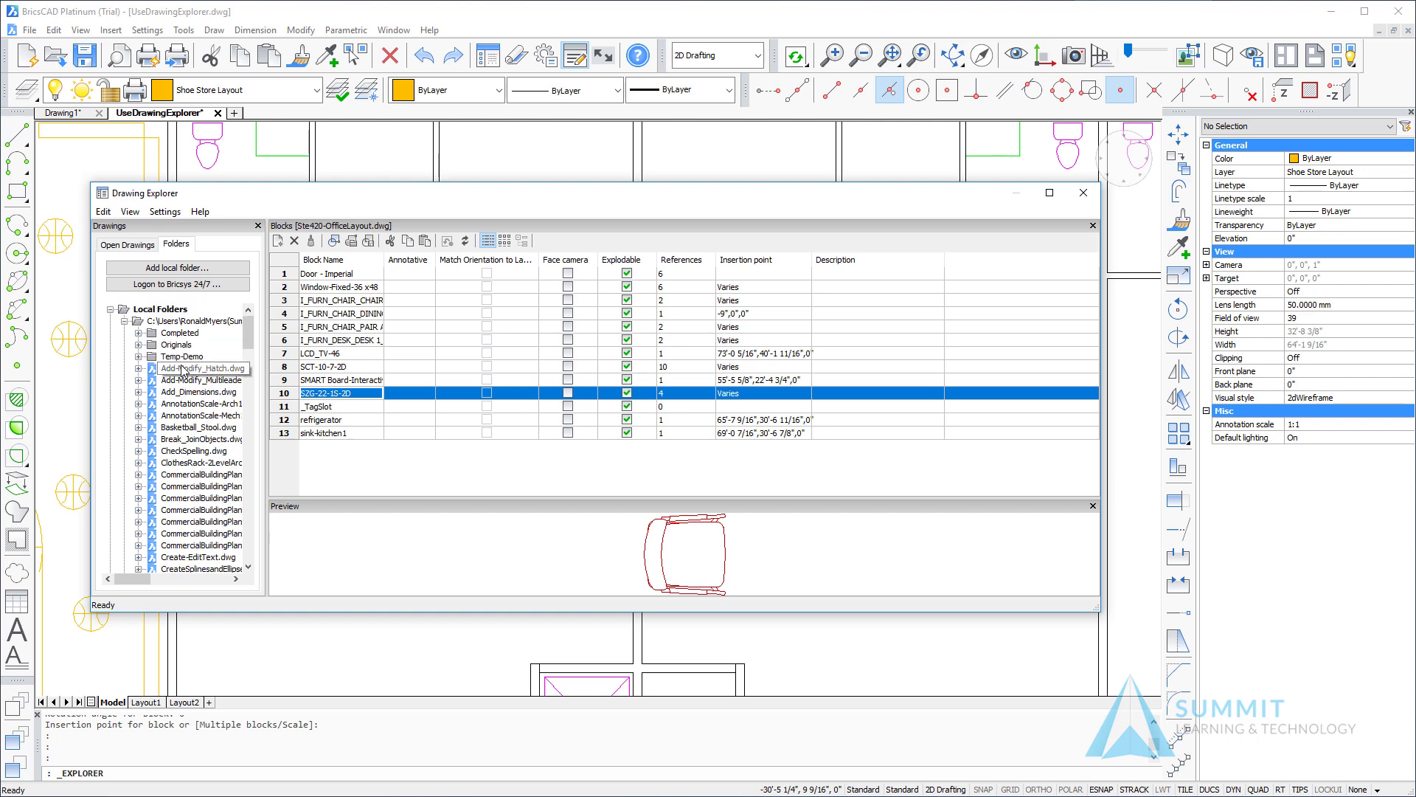
{"action": "left_click", "coordinate": [145, 246]}
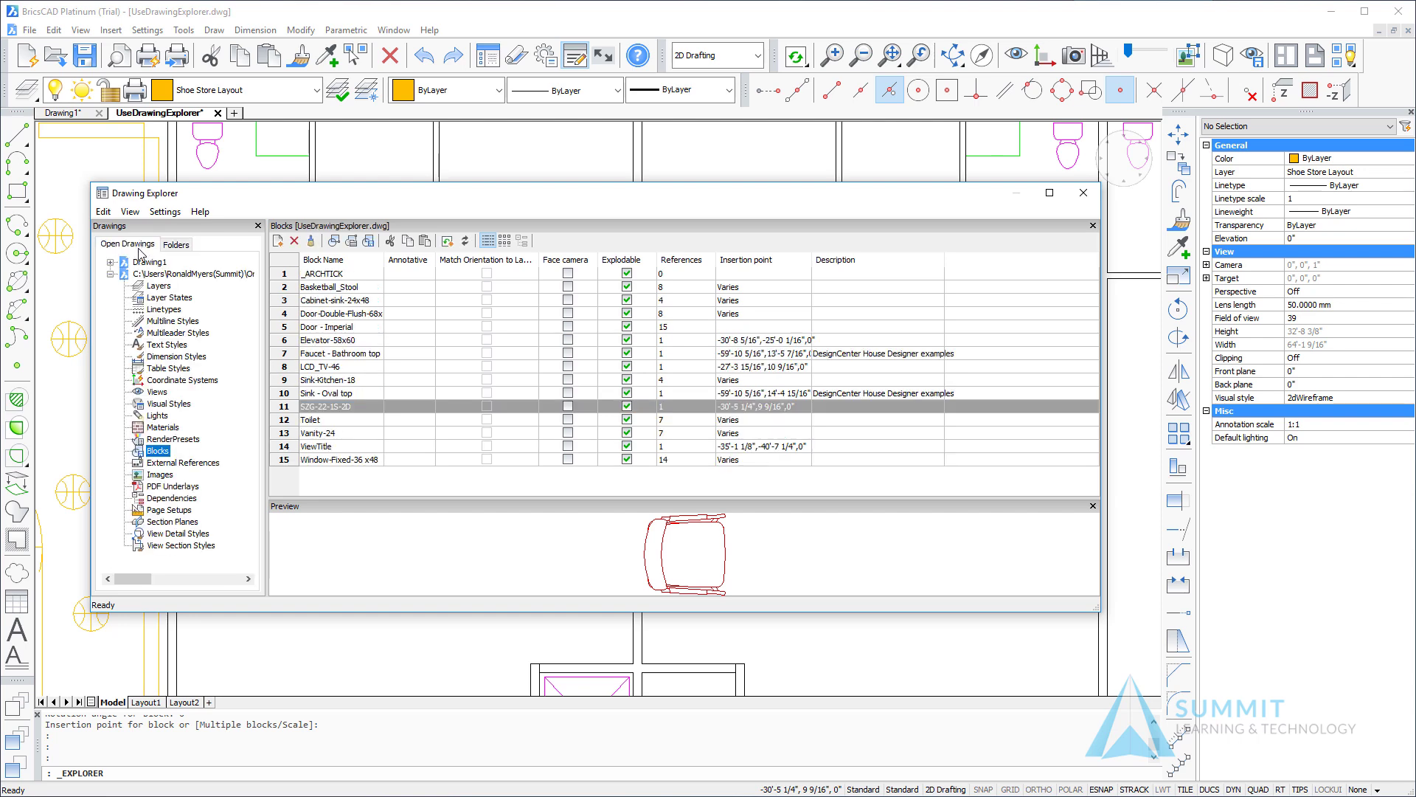
{"action": "left_click", "coordinate": [159, 333]}
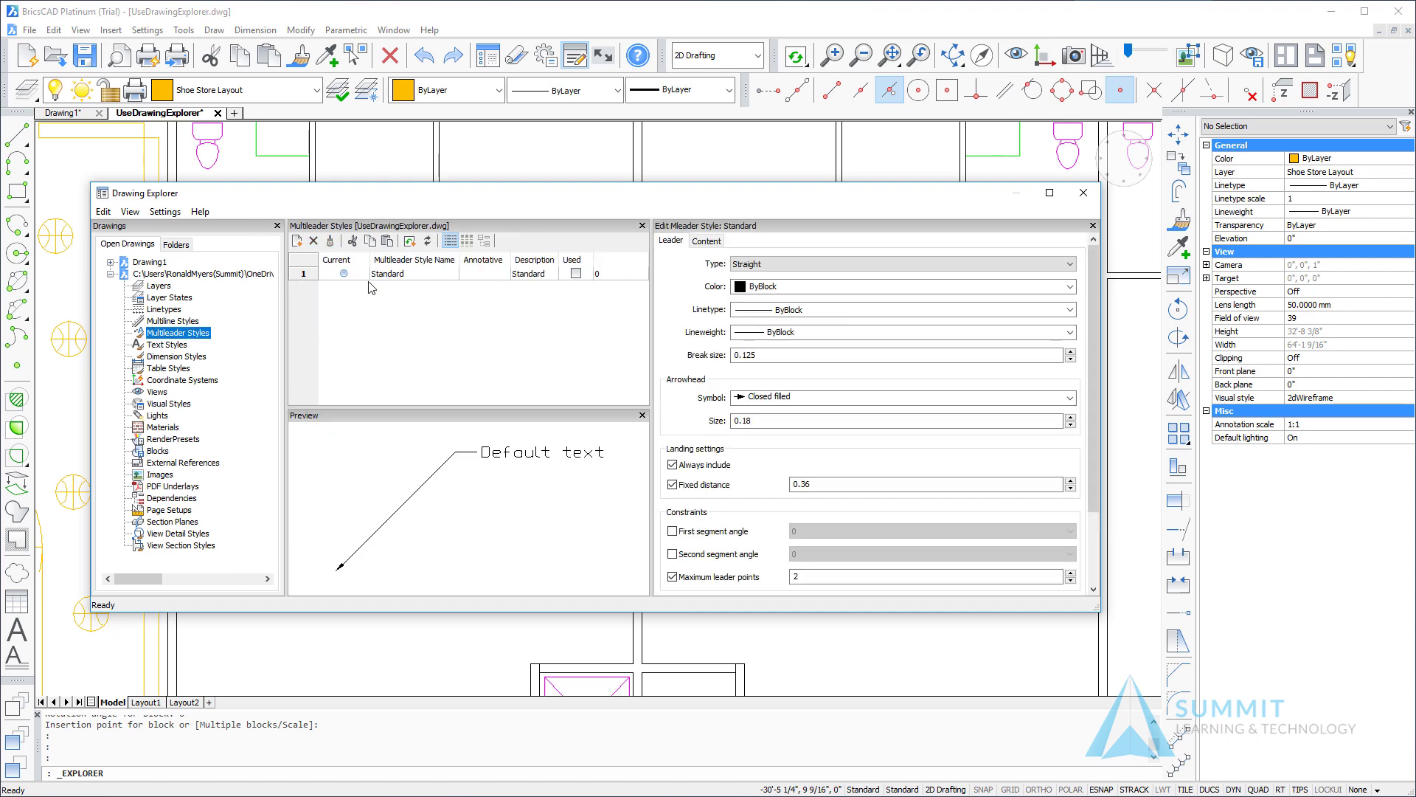
{"action": "left_click", "coordinate": [398, 279]}
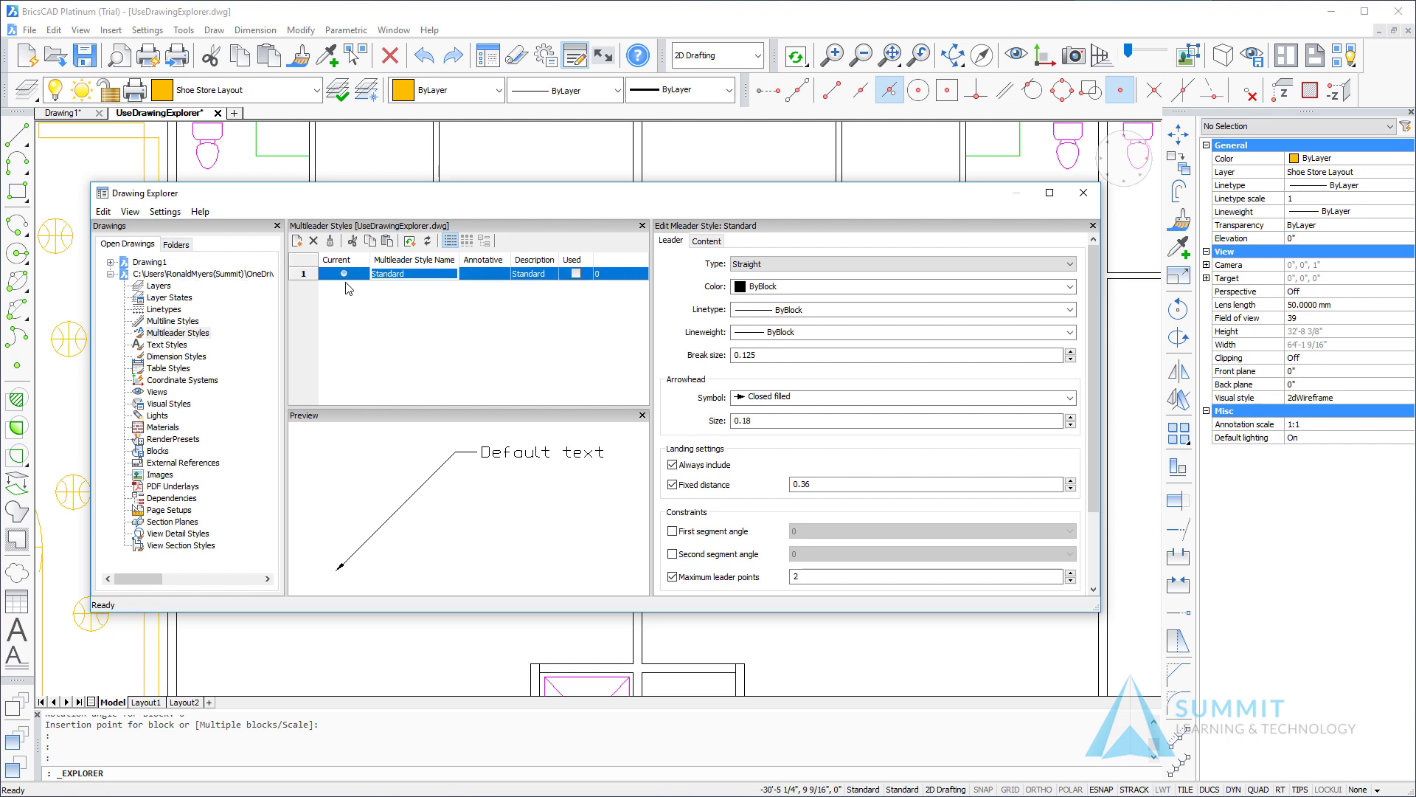
Copy the multileader styles Text-SplineLeader and Text-Typical from Ste420-OfficeLayout.dwg in the local folder.
{"action": "left_click", "coordinate": [179, 246]}
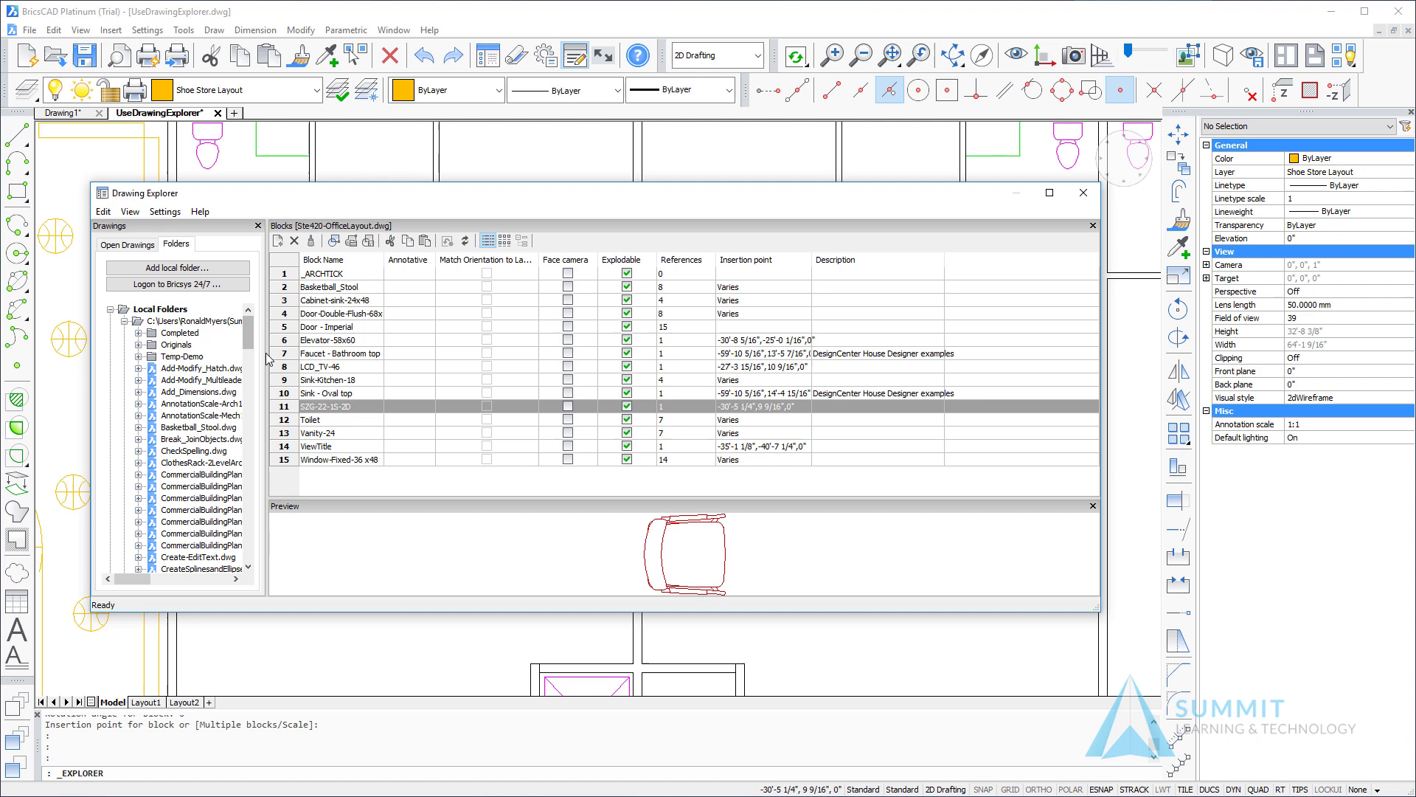
{"action": "left_click_drag", "start_coordinate": [249, 338], "coordinate": [249, 406]}
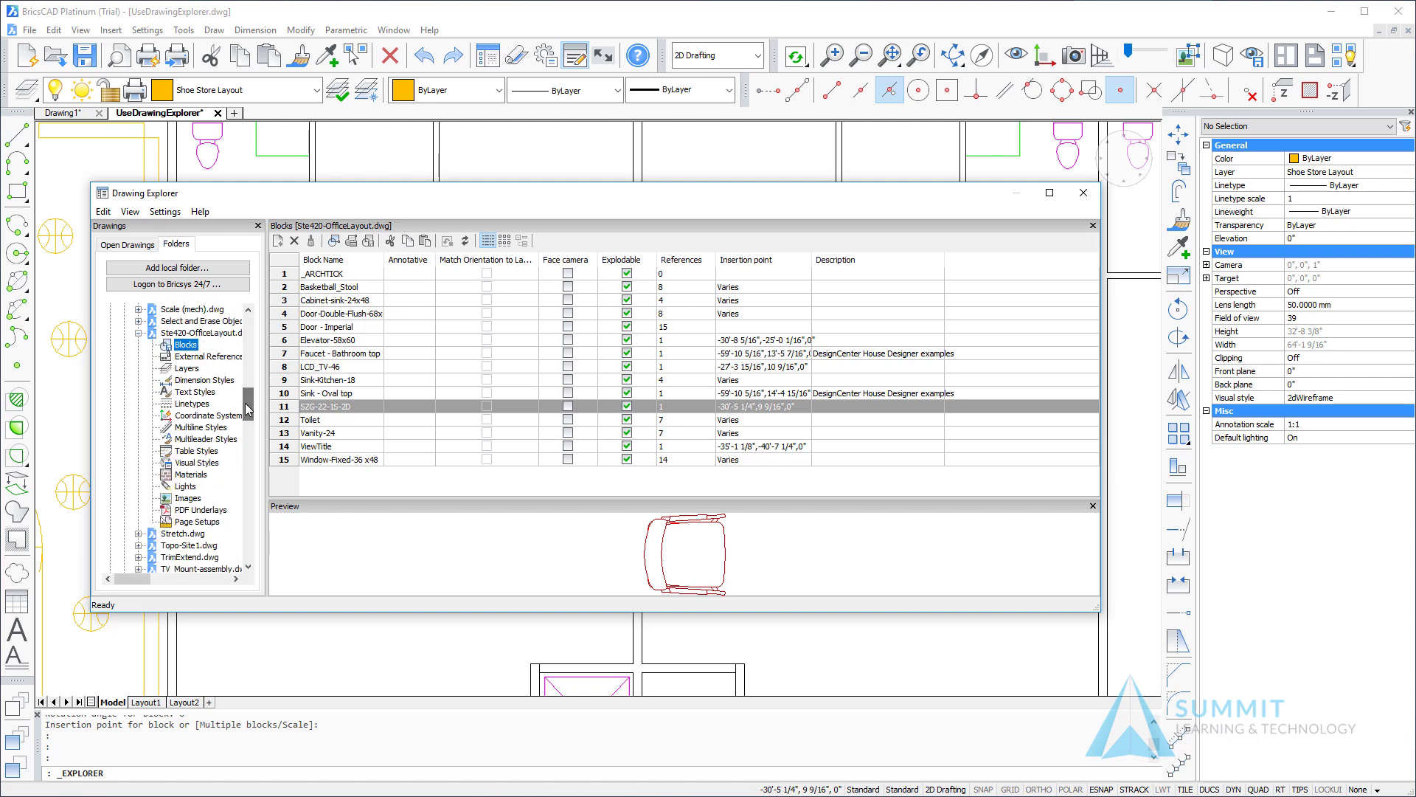
{"action": "left_click", "coordinate": [204, 439]}
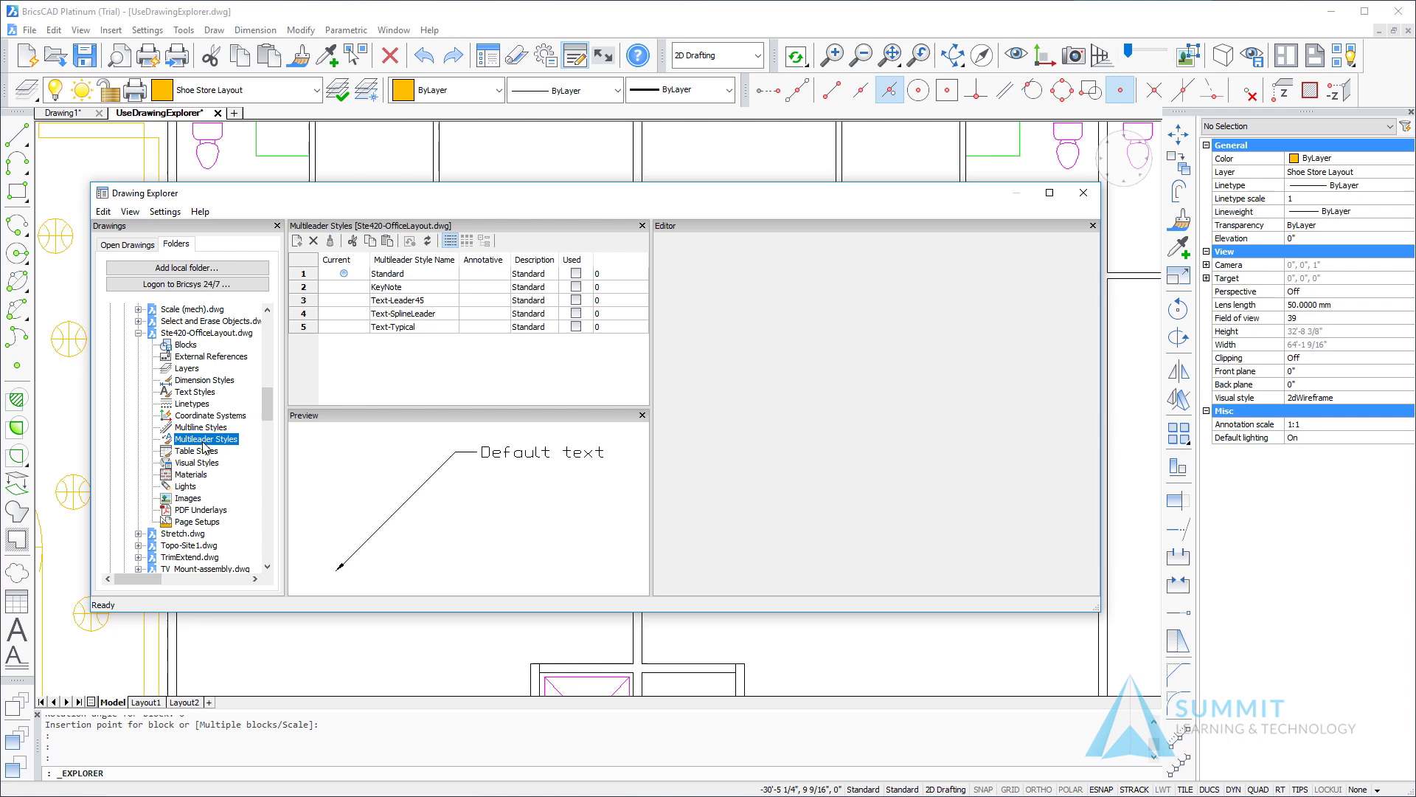
{"action": "left_click", "coordinate": [314, 314]}
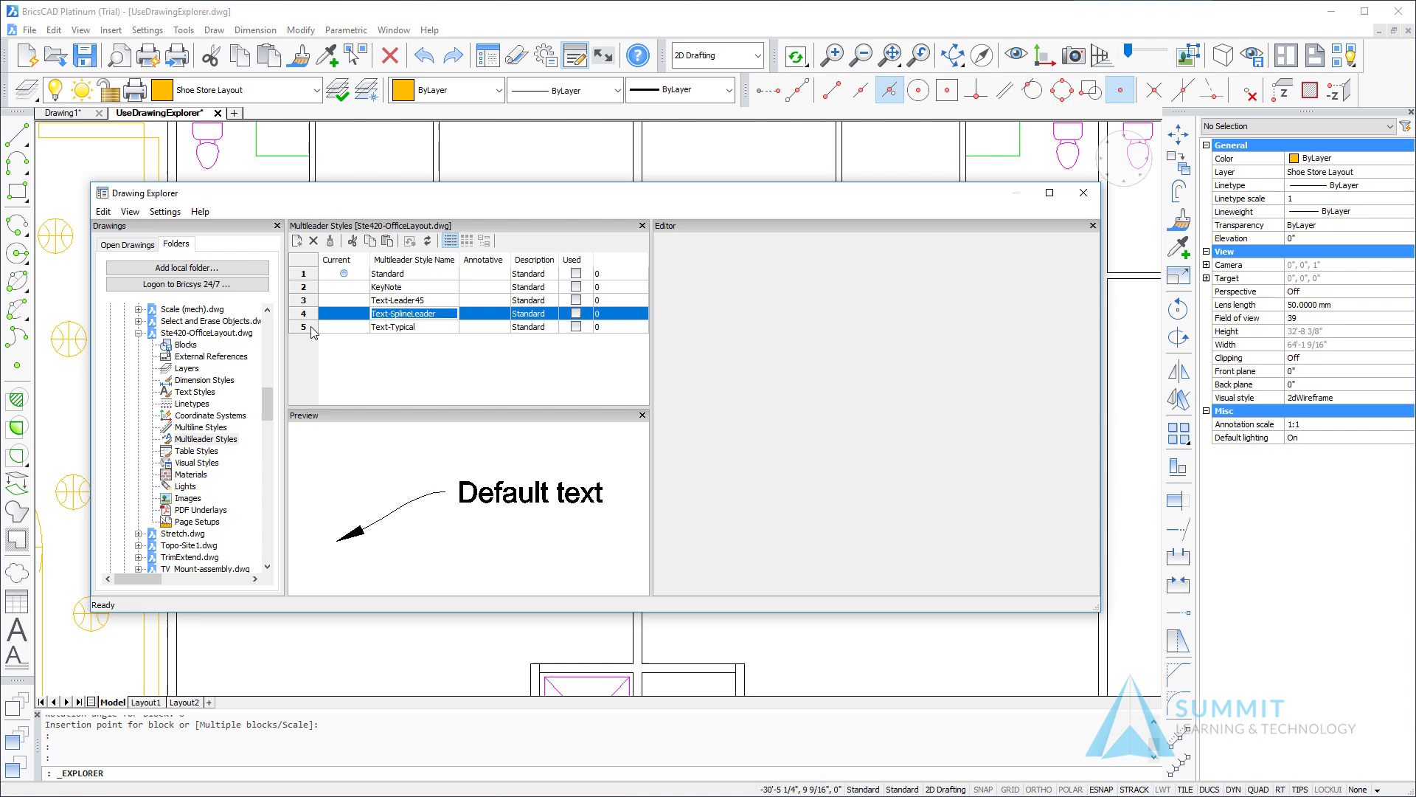
{"action": "left_click", "coordinate": [314, 334], "text": "shift"}
{"action": "right_click", "coordinate": [313, 334]}
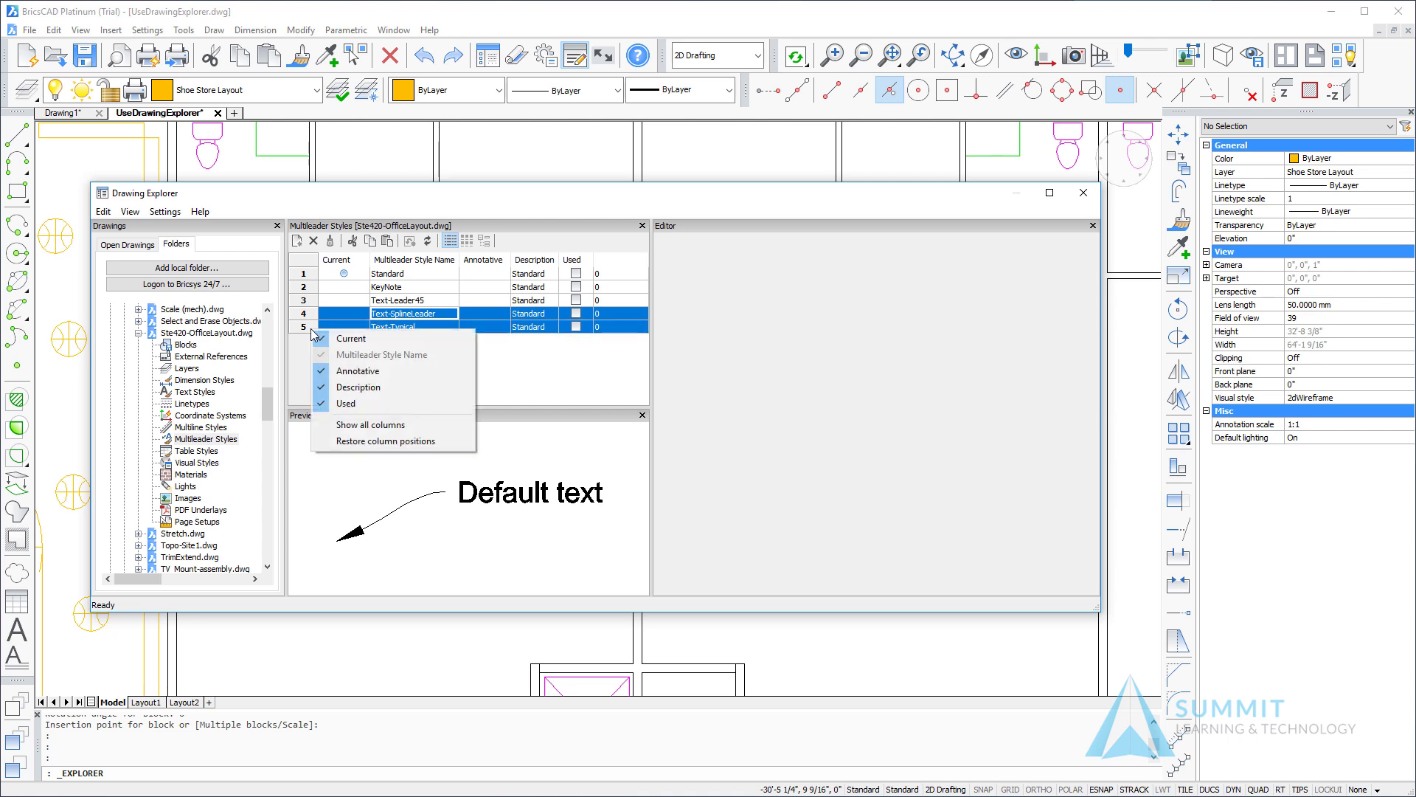
{"action": "left_click", "coordinate": [355, 203]}
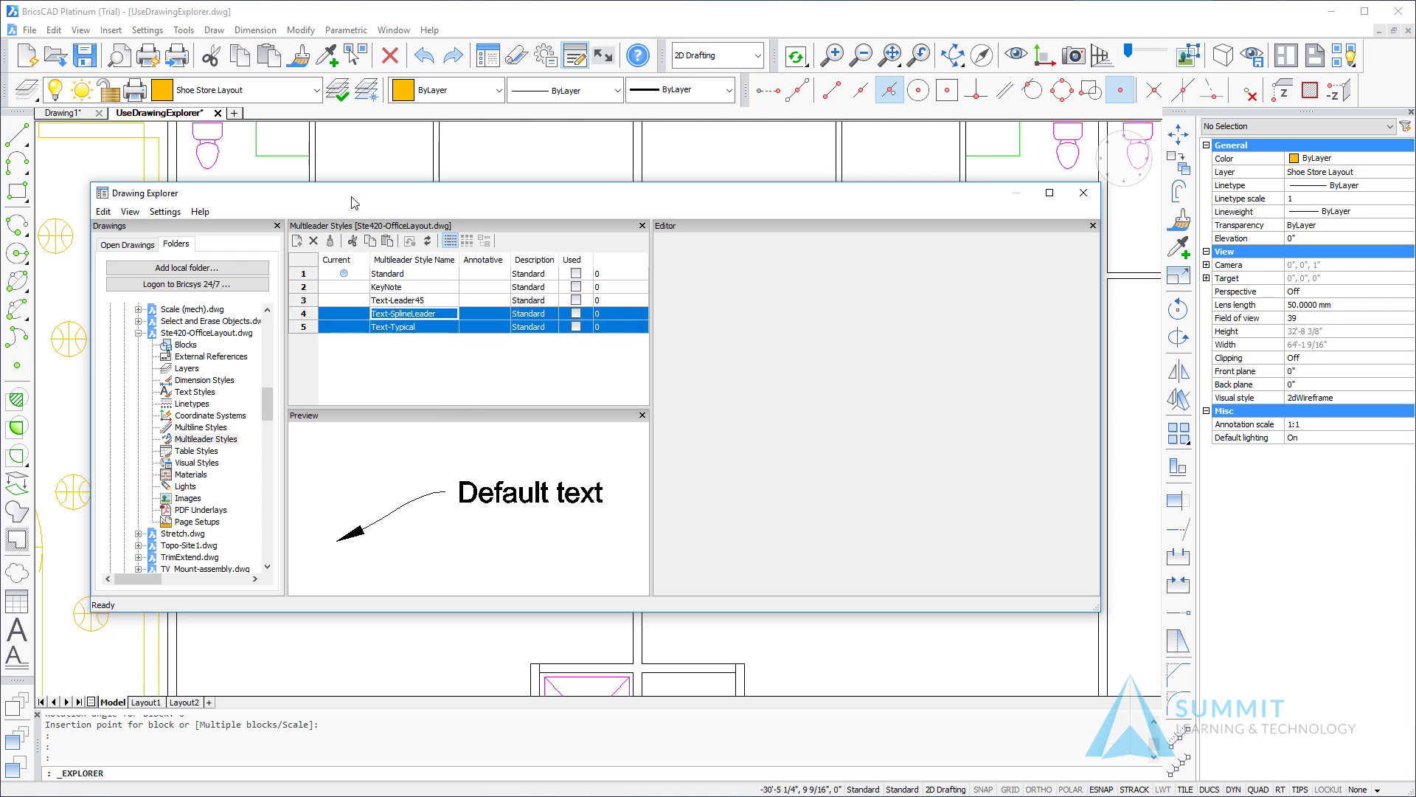
{"action": "right_click", "coordinate": [342, 316]}
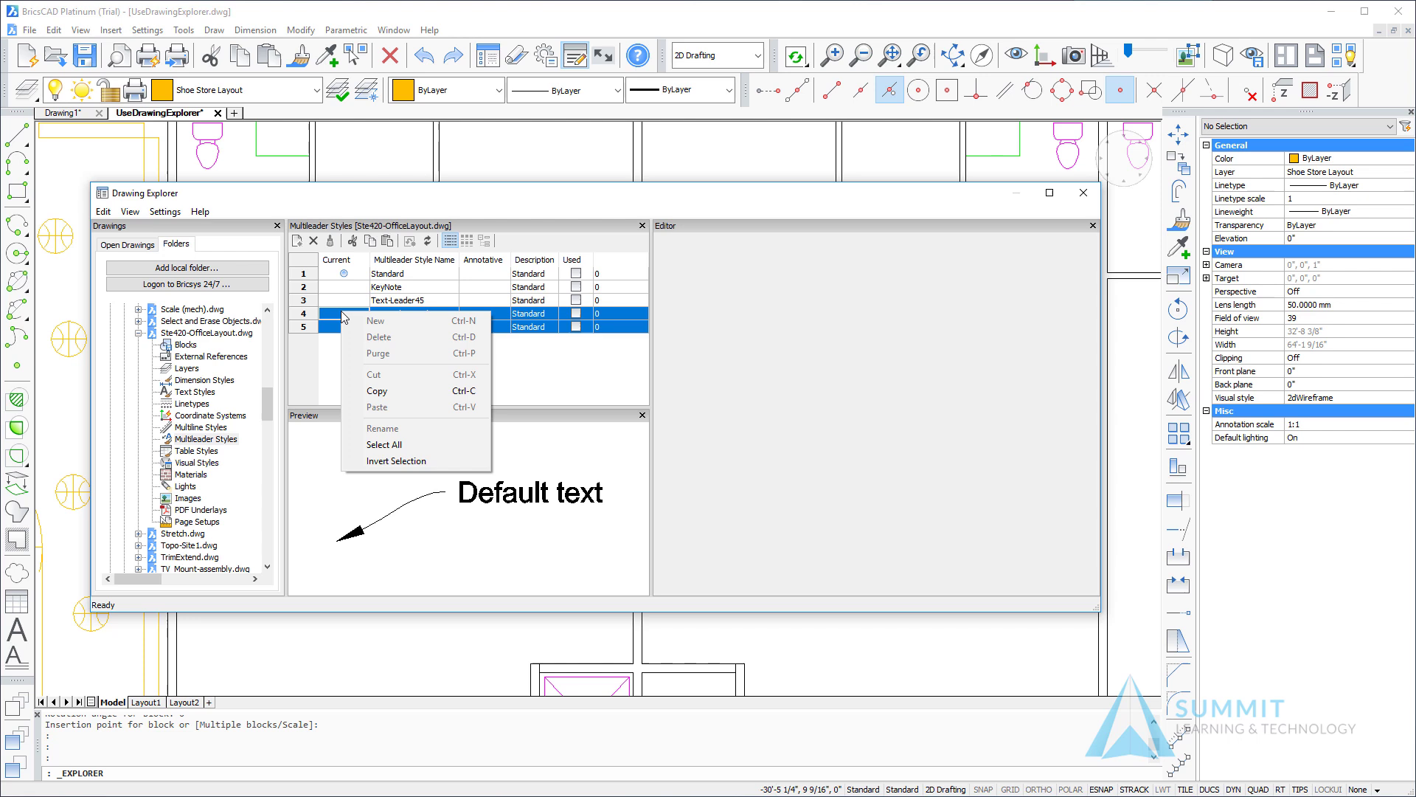
{"action": "left_click", "coordinate": [374, 390]}
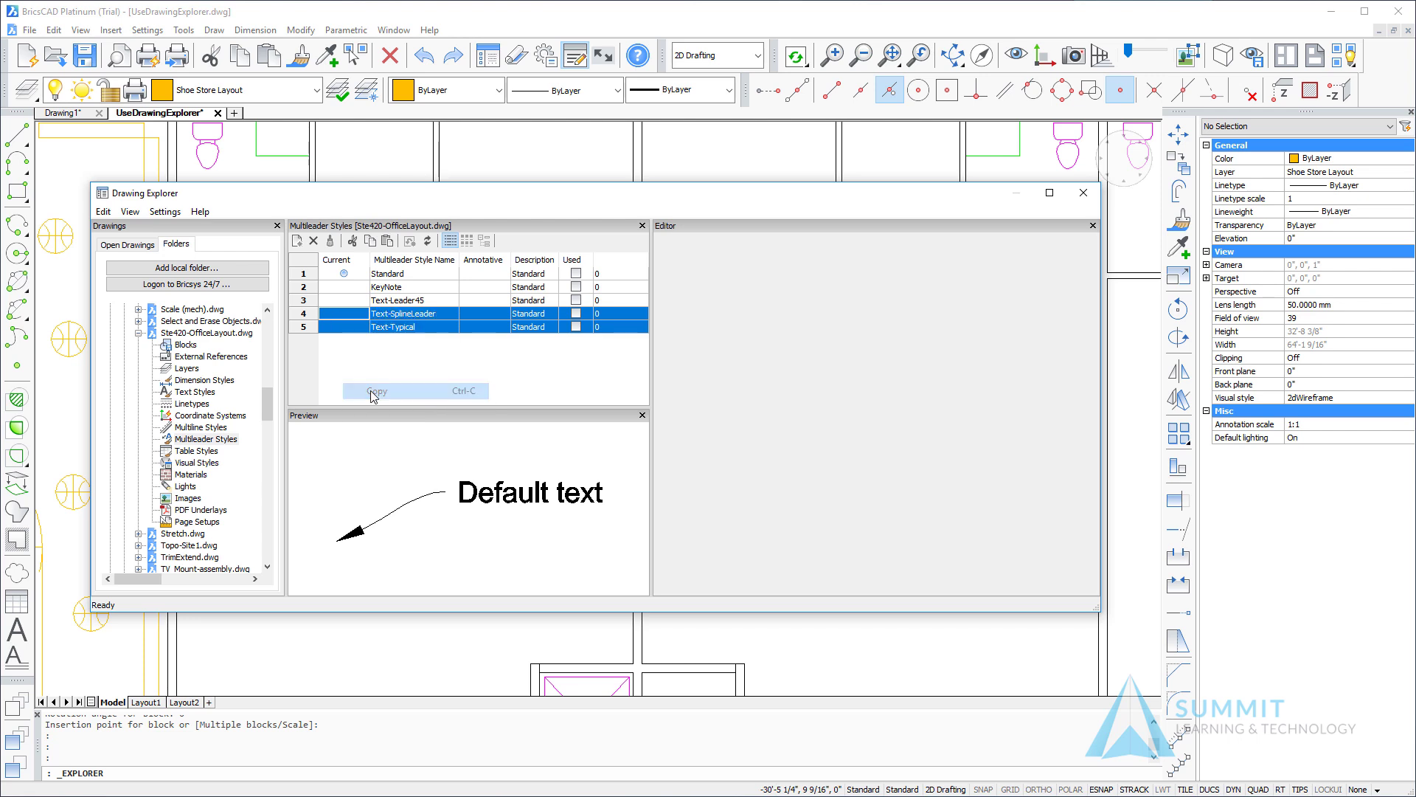
Paste the copied multileader styles into UseDrawingExplorer.dwg and make Text-SplineLeader the current style.
{"action": "left_click", "coordinate": [130, 245]}
{"action": "left_click", "coordinate": [171, 335]}
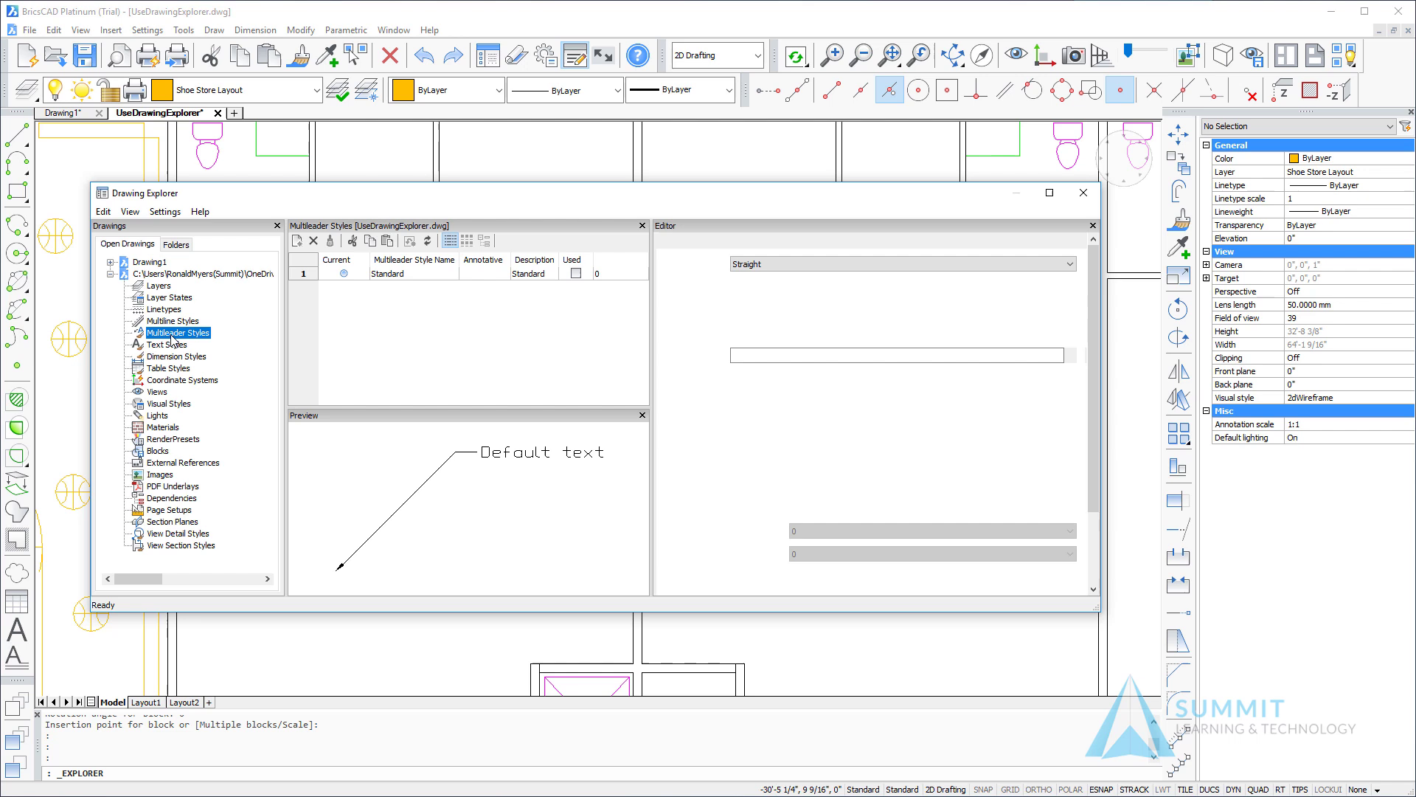
{"action": "left_click", "coordinate": [388, 242]}
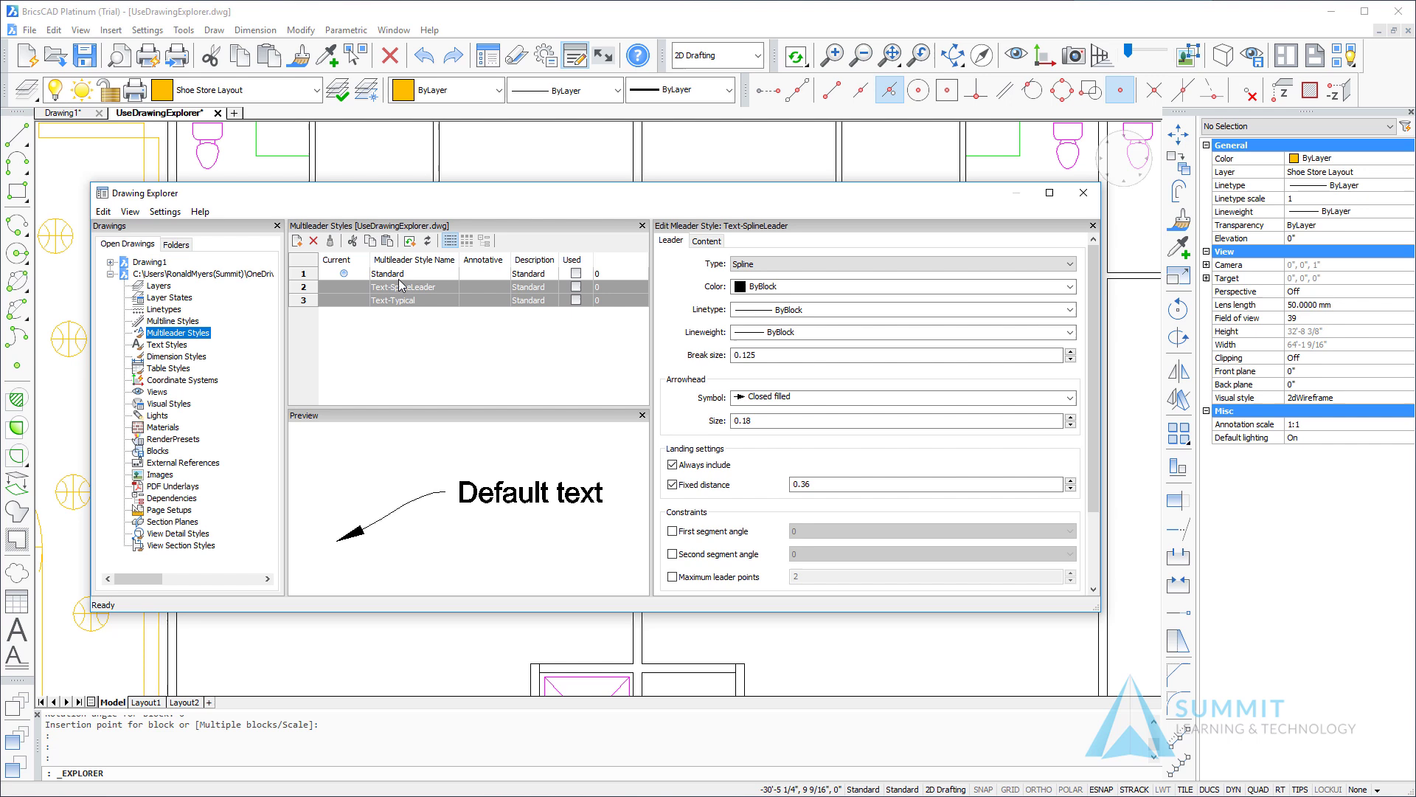
{"action": "left_click", "coordinate": [344, 301]}
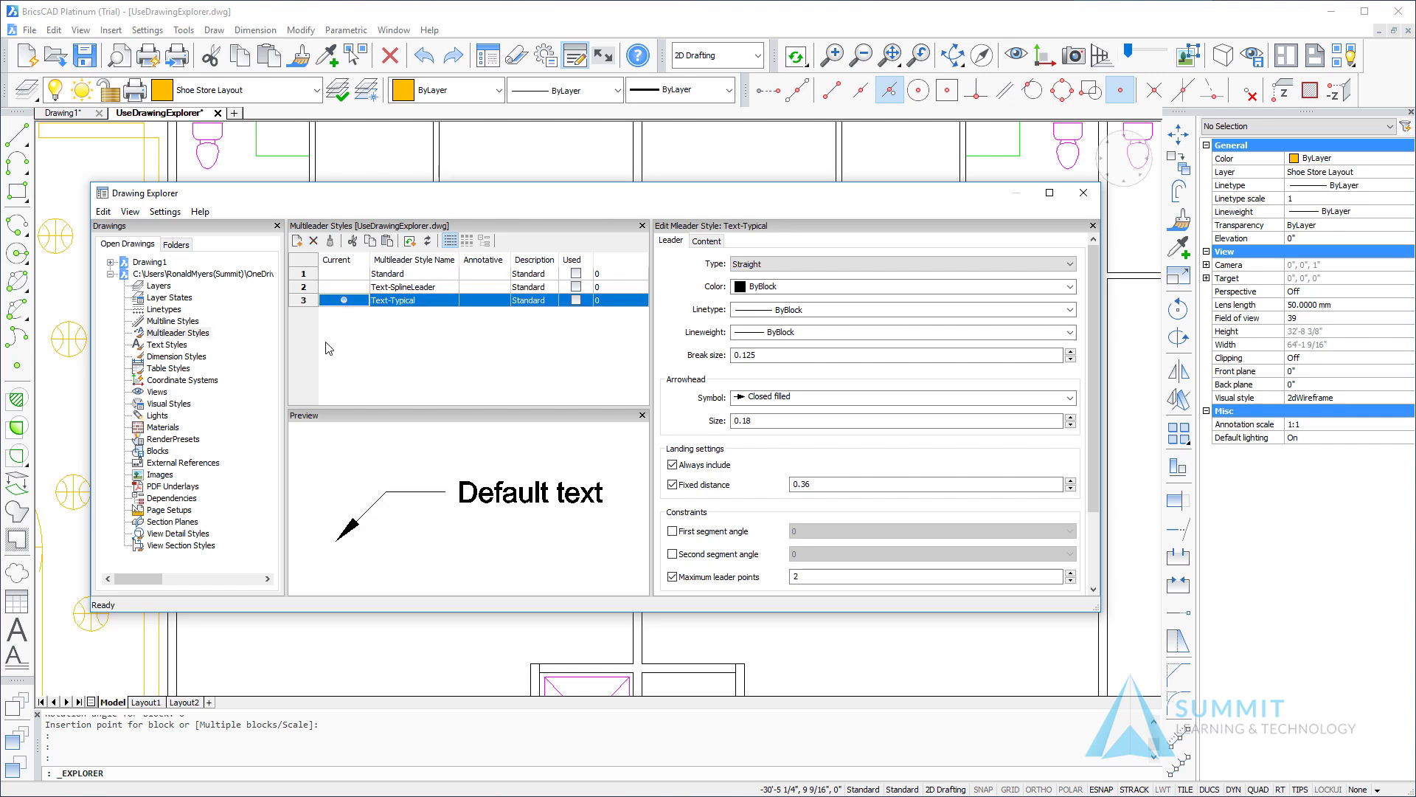
{"action": "left_click", "coordinate": [354, 288]}
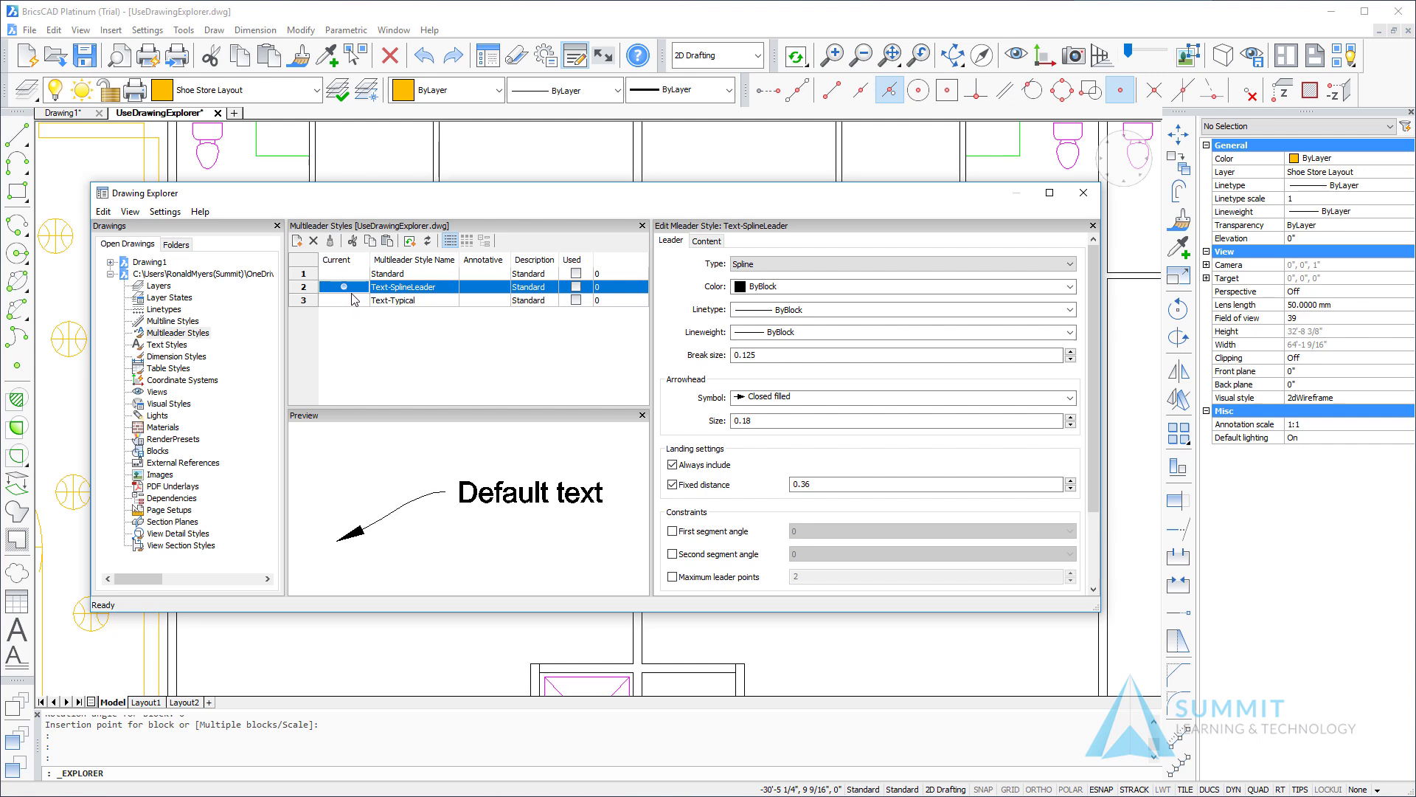